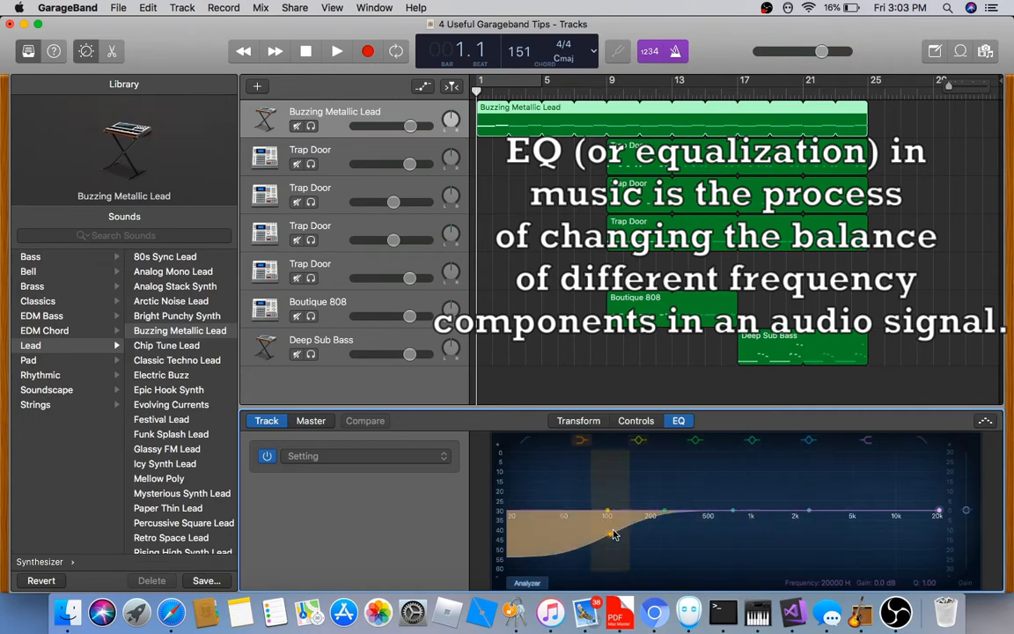
With Buzzing Metallic Lead selected, play the song from the start and stop near bar 8
click(329, 156)
click(350, 123)
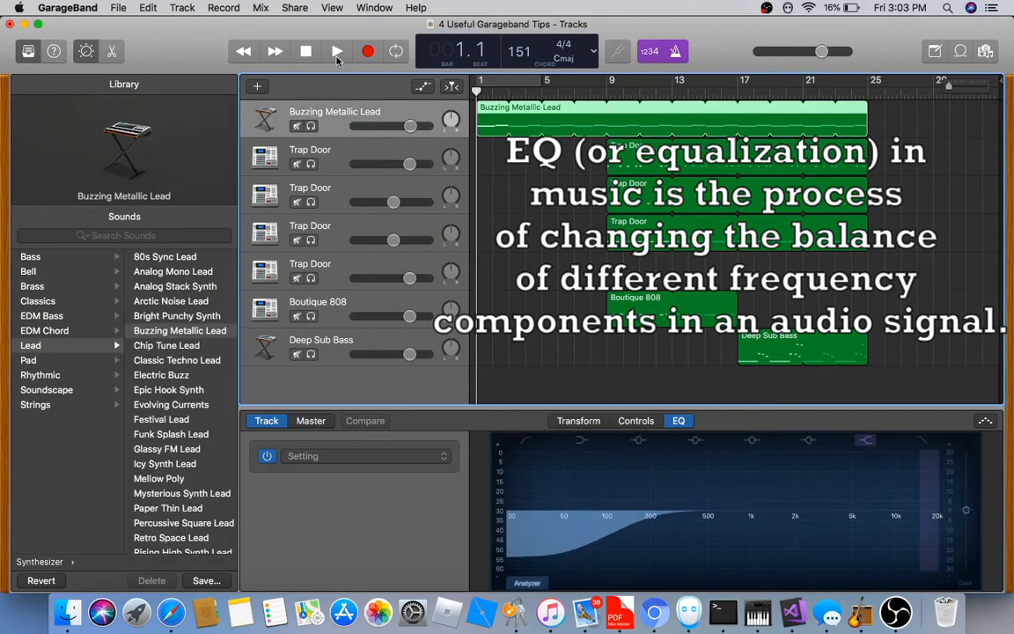
click(337, 53)
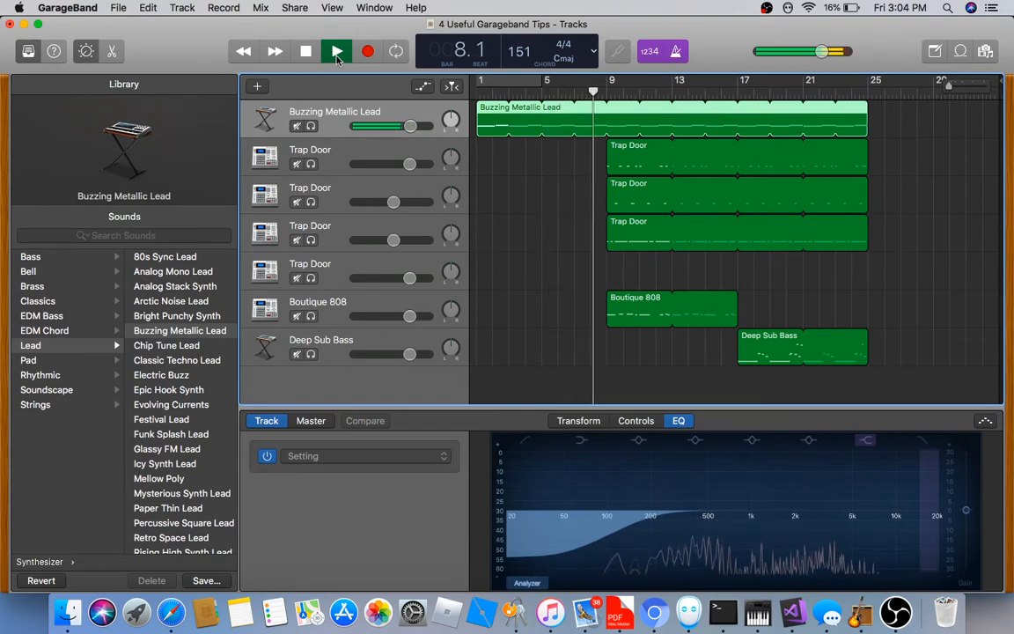
click(337, 53)
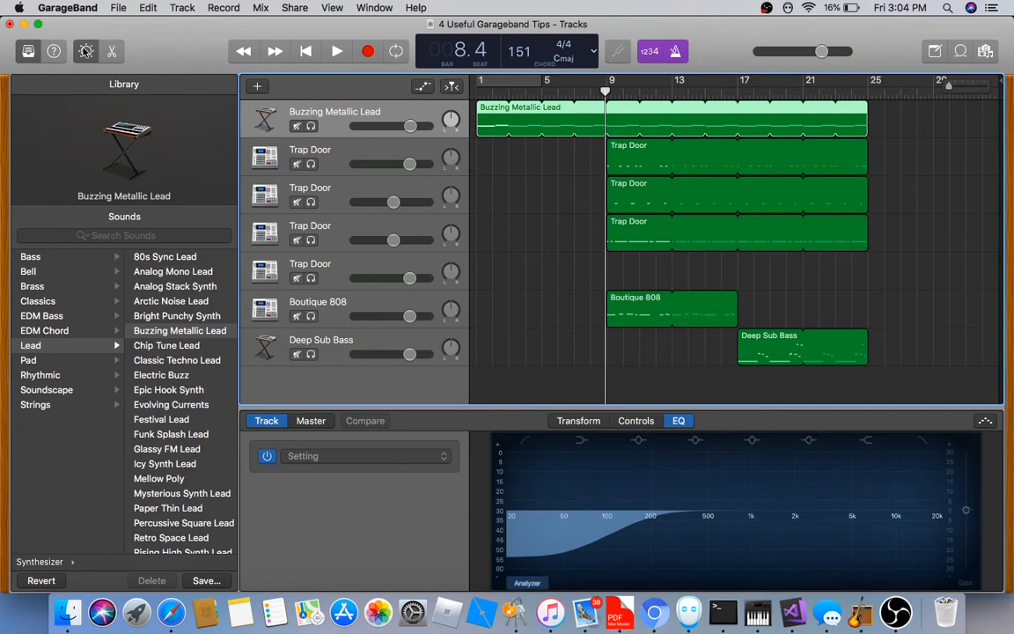
Turn on the EQ frequency analyzer and play the lead from bar 1
click(528, 582)
click(306, 51)
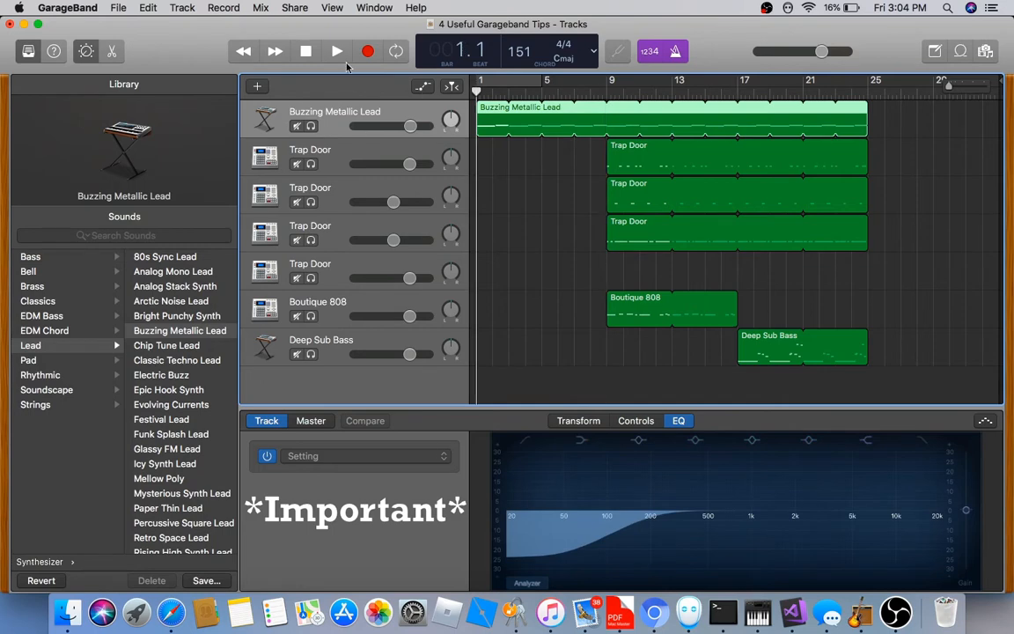
click(337, 52)
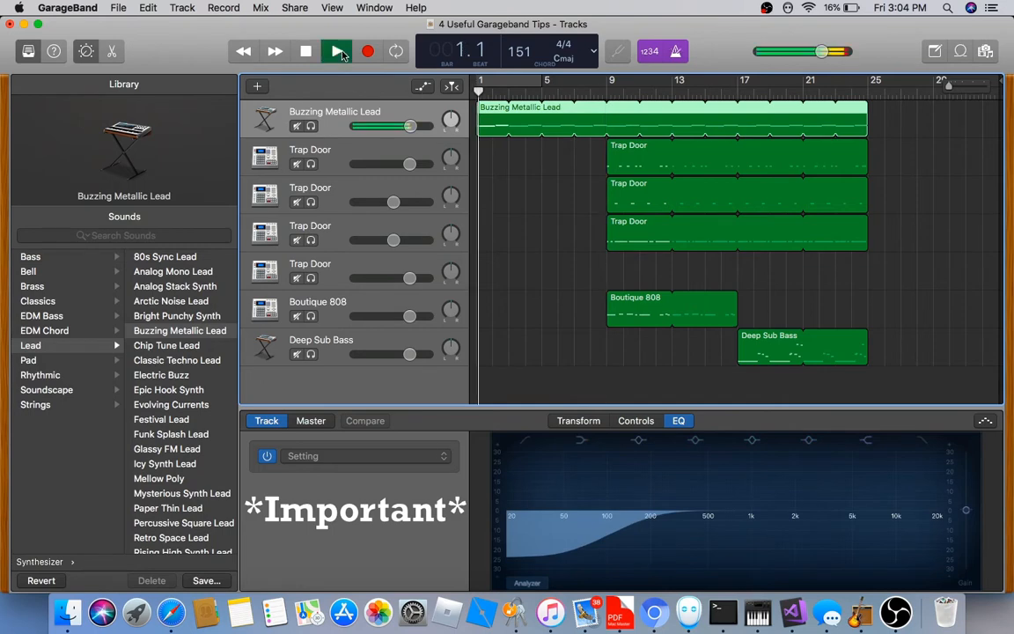
click(526, 583)
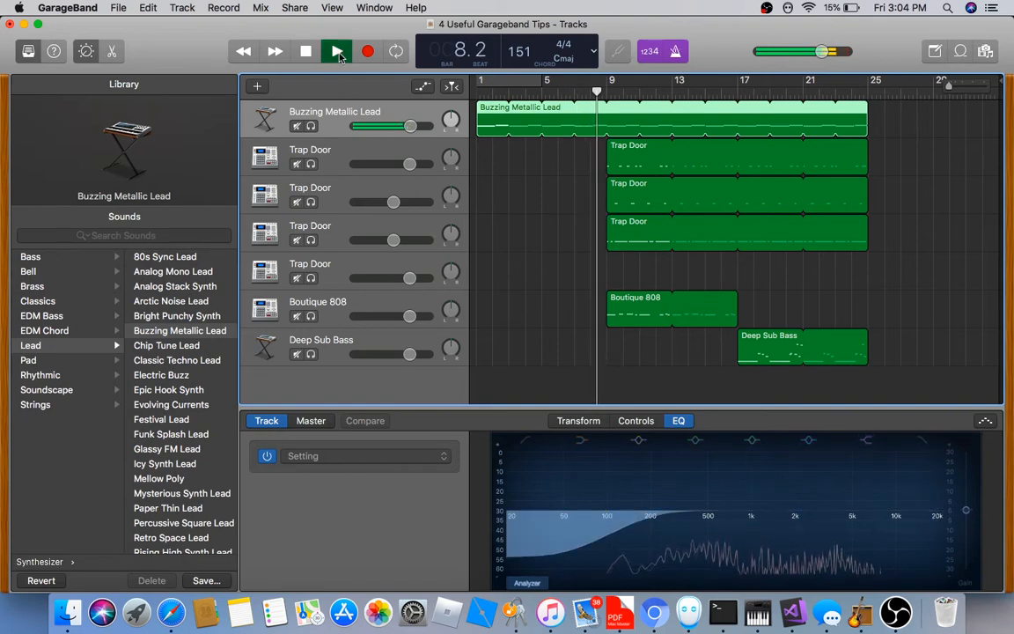
key(space)
drag(601, 95, 407, 95)
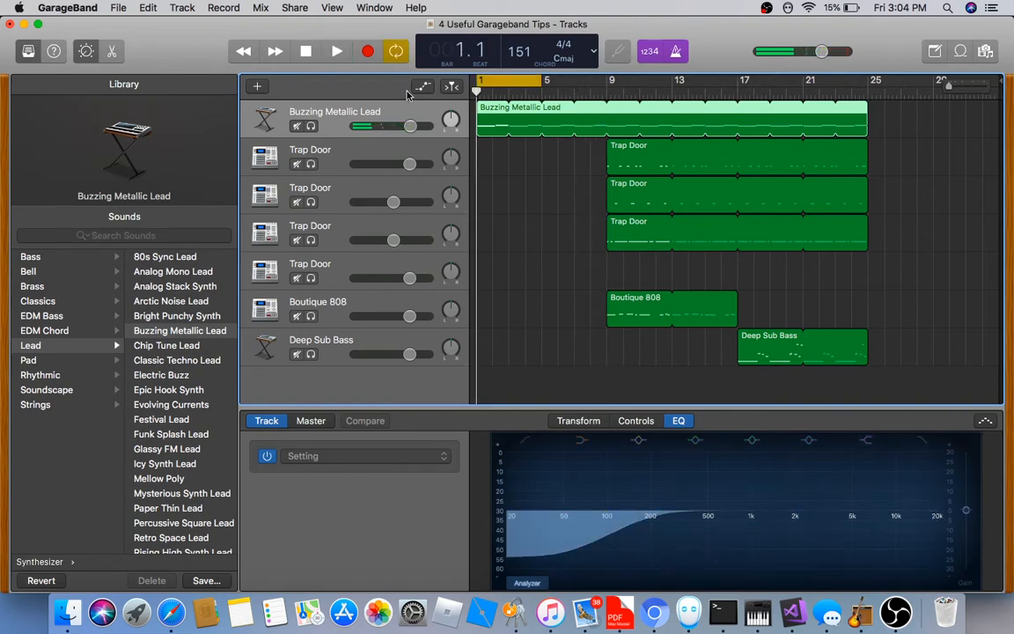
click(334, 51)
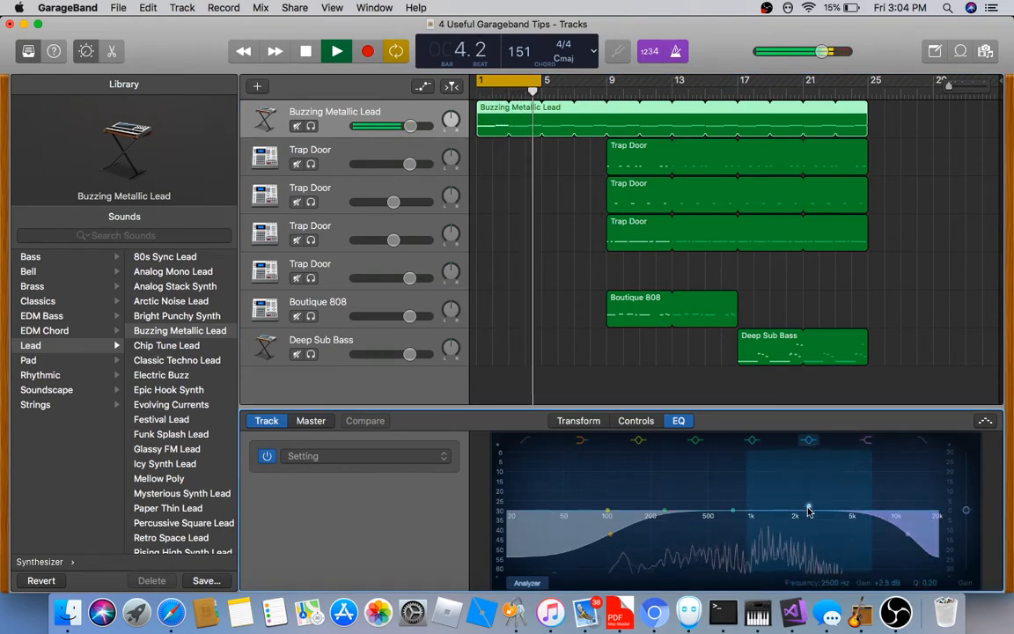
Lower the lead's high cut to 7400 Hz, boost 390 Hz by about 7 dB, and cut upper mids to -24 dB
mouse_move(808, 510)
mouse_down()
mouse_move(808, 487)
mouse_move(807, 510)
mouse_up()
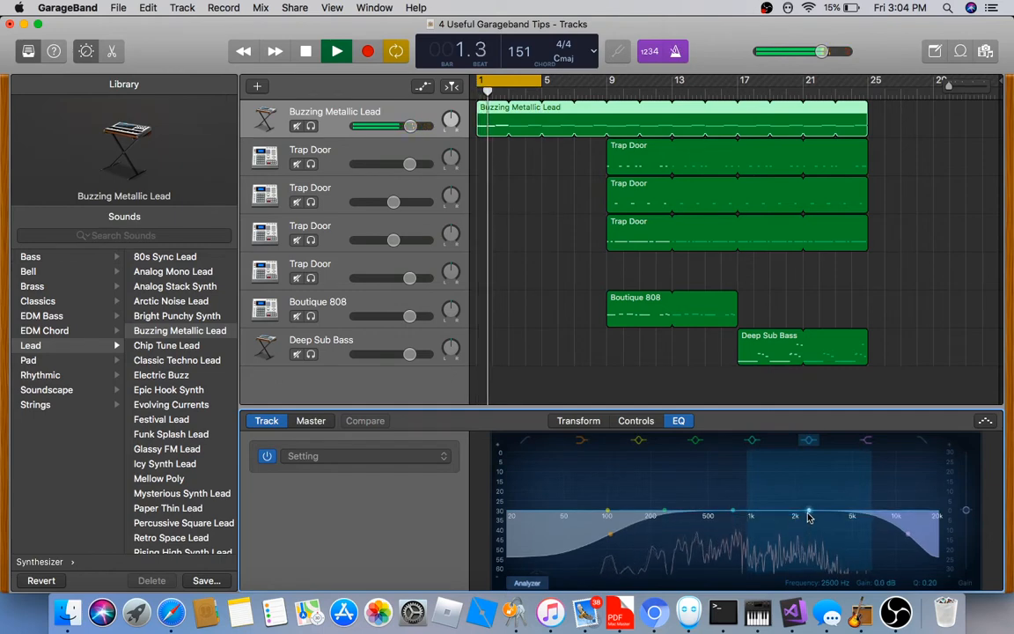
drag(907, 532, 782, 580)
drag(673, 514, 700, 513)
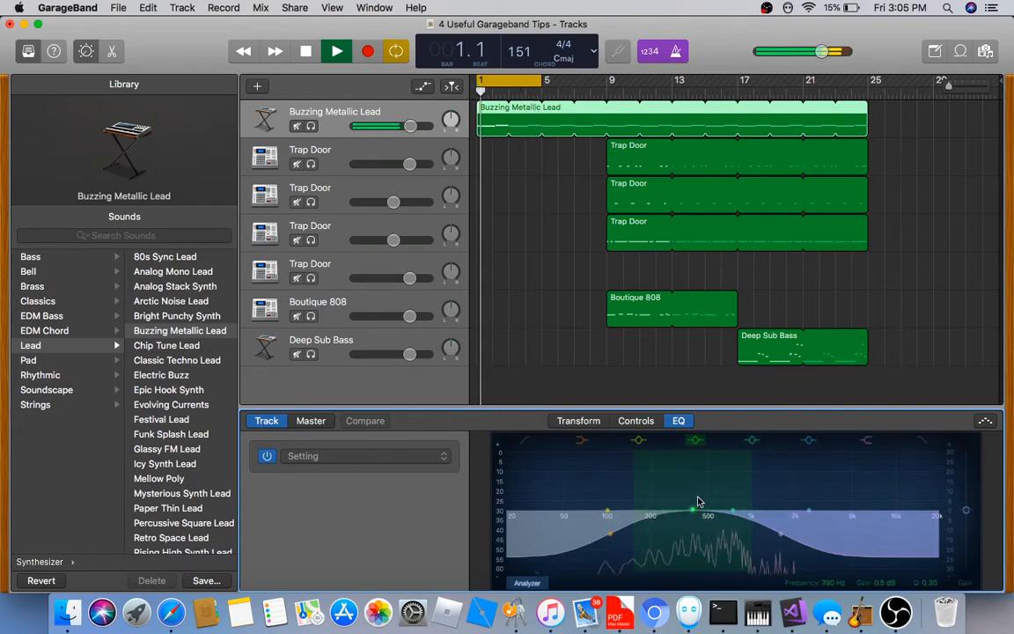
drag(695, 510, 695, 496)
mouse_move(781, 534)
mouse_down()
mouse_move(790, 562)
mouse_move(775, 550)
mouse_up()
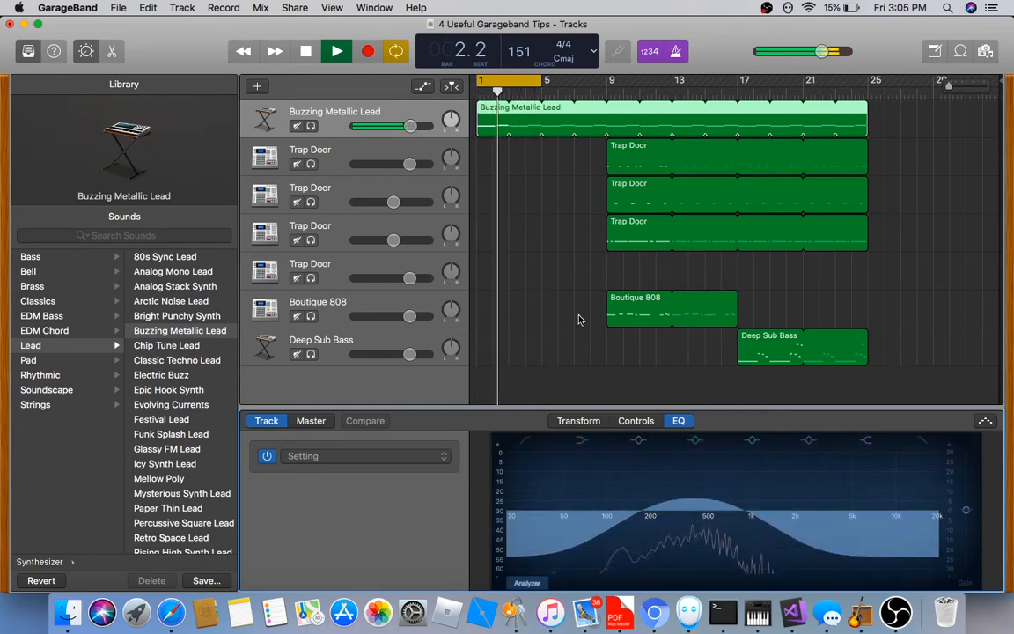
Turn off looping, solo and select Boutique 808, and play from bar 9
click(347, 55)
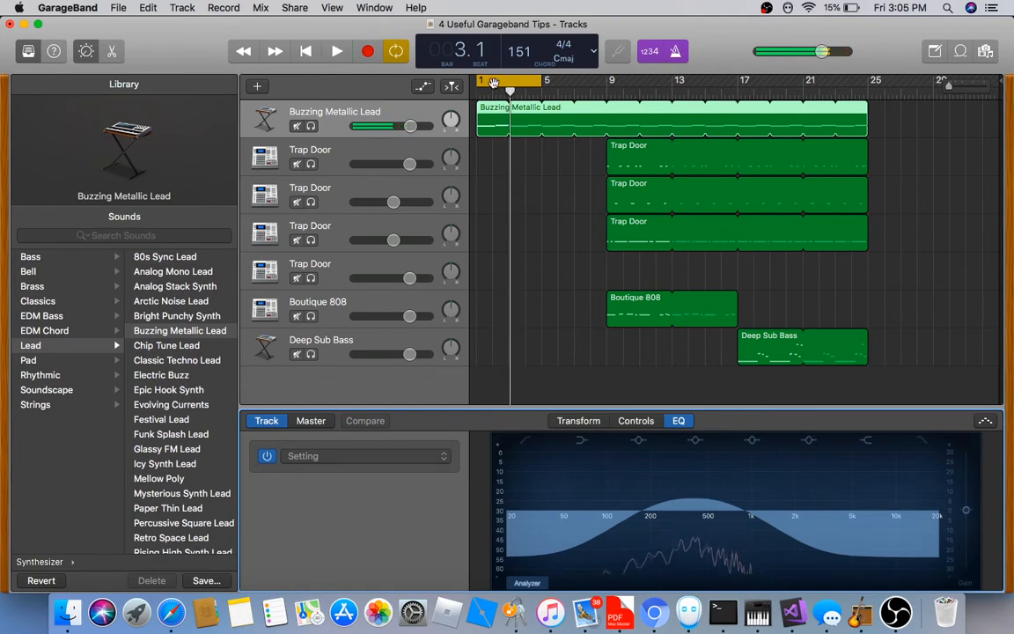
click(494, 82)
click(312, 316)
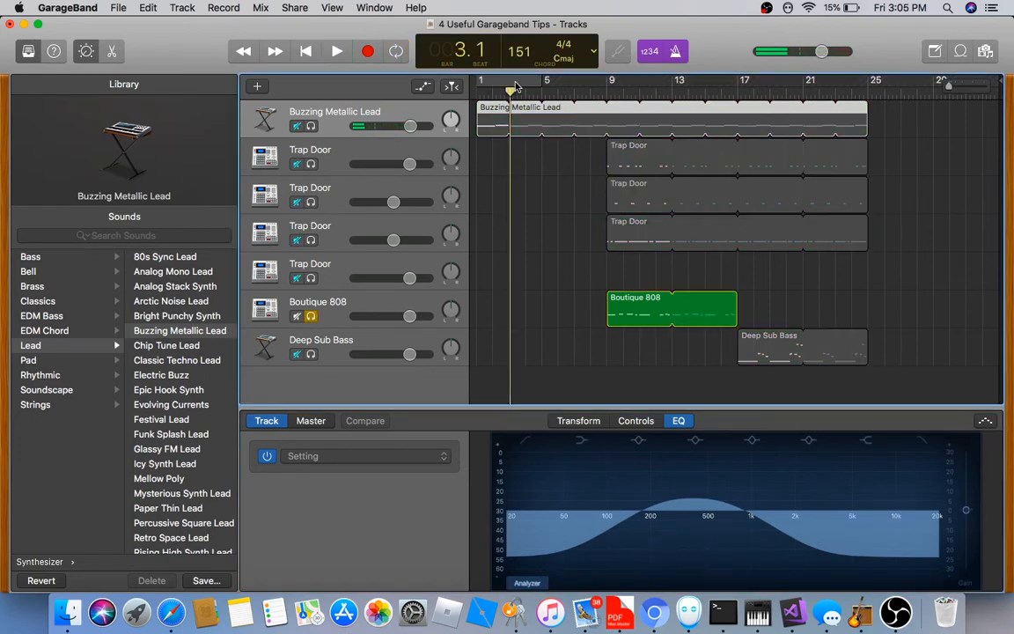
drag(517, 86, 671, 85)
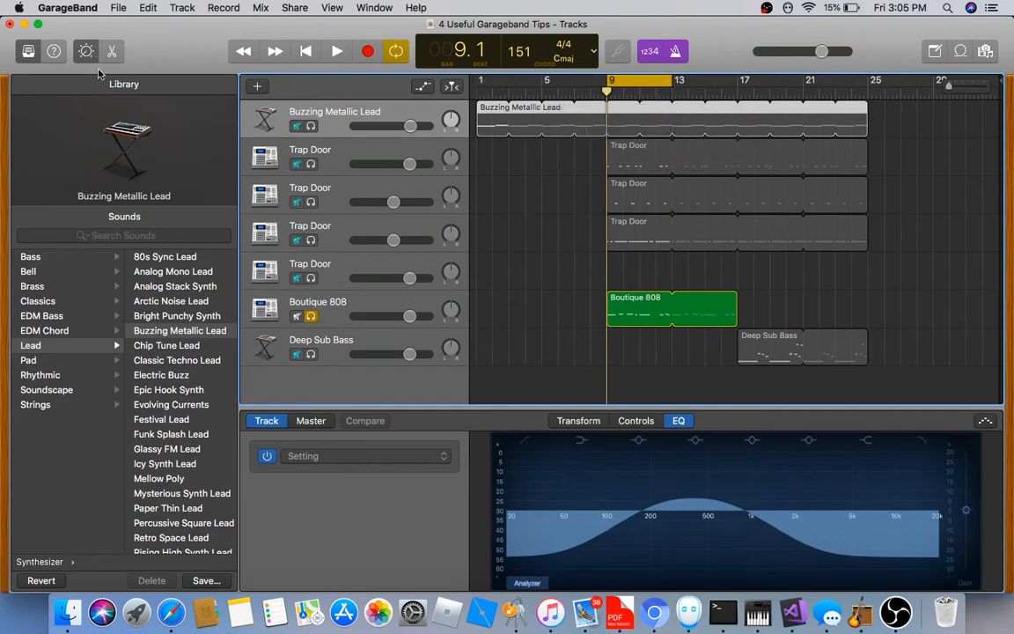
click(334, 304)
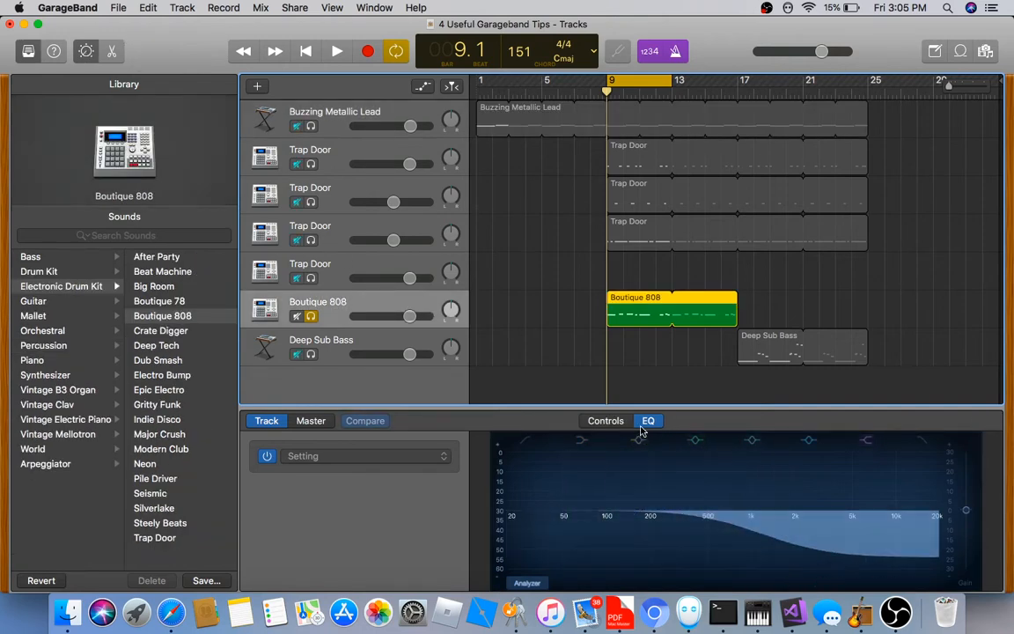
key(space)
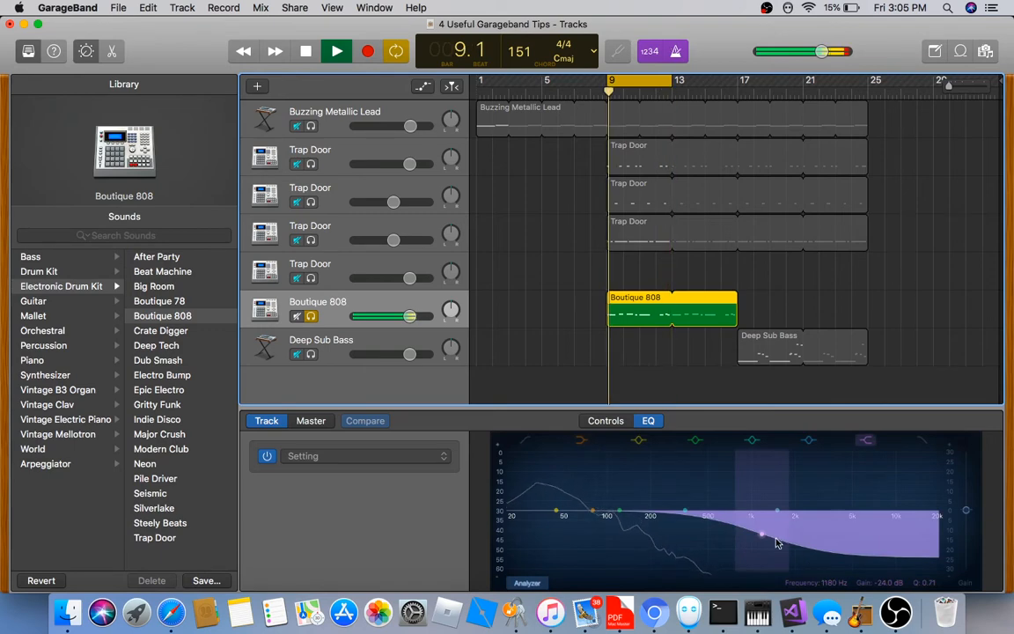
Pull the 808's EQ above about 100 Hz down to -24 dB, then unsolo it
drag(763, 533, 692, 552)
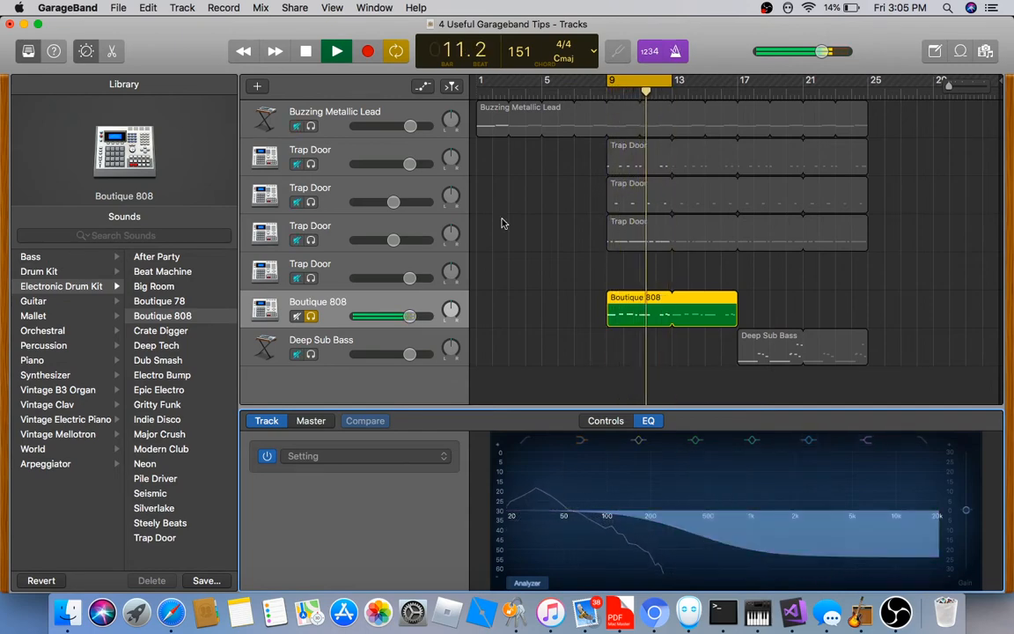
click(311, 316)
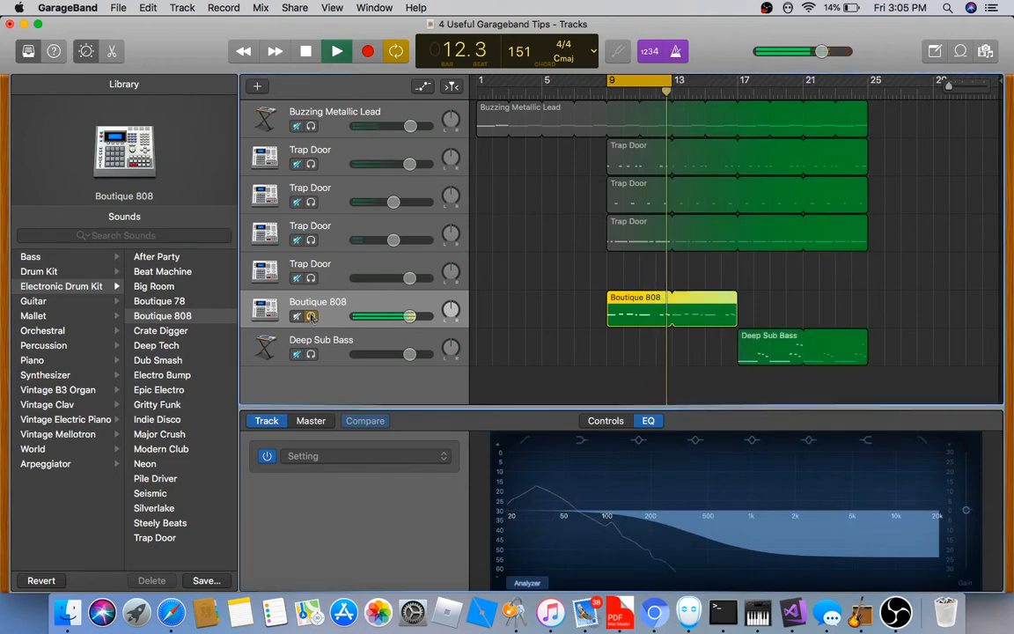
click(476, 91)
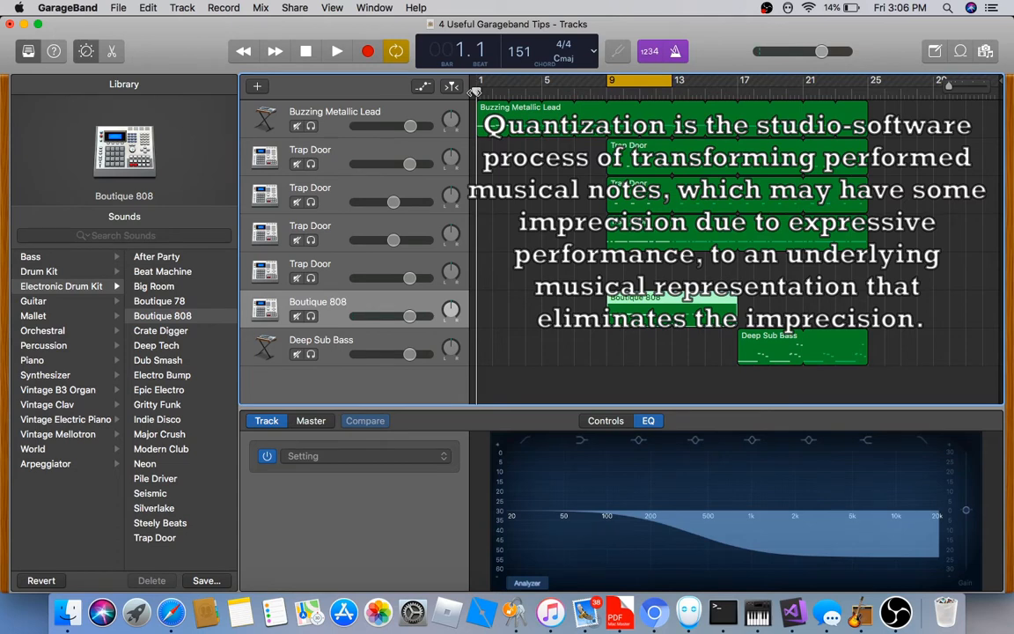
Show the Buzzing Metallic Lead region's notes in the Piano Roll and set the cycle to bars 1–5
click(489, 111)
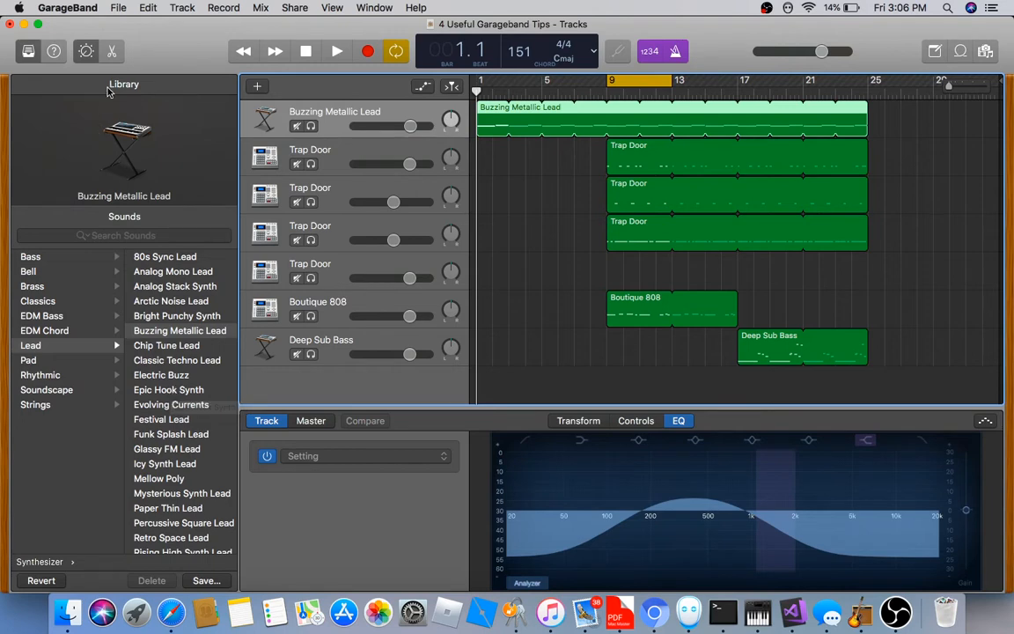
click(111, 58)
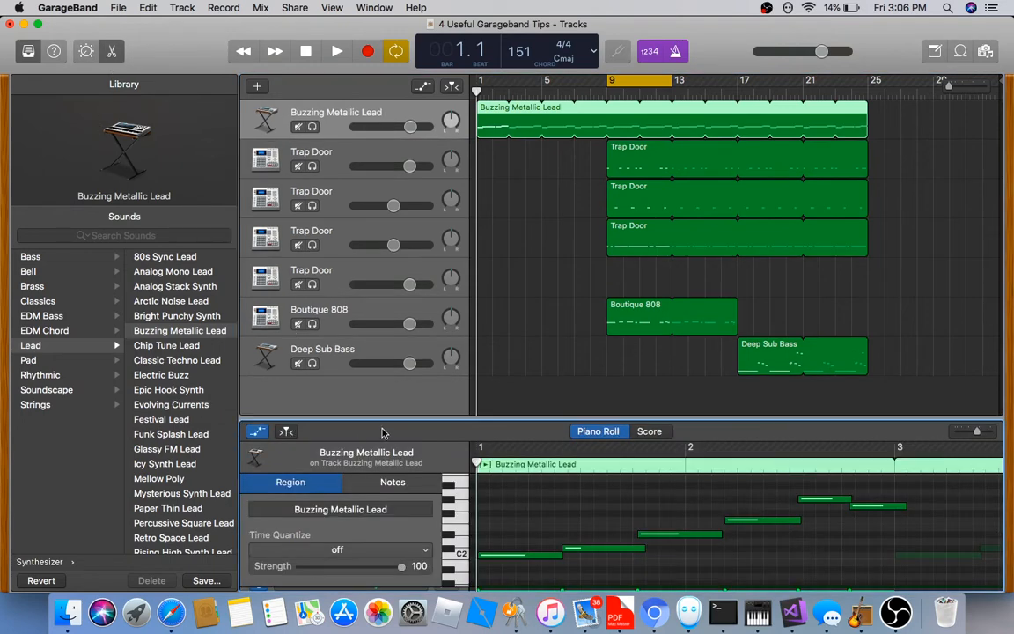
click(588, 548)
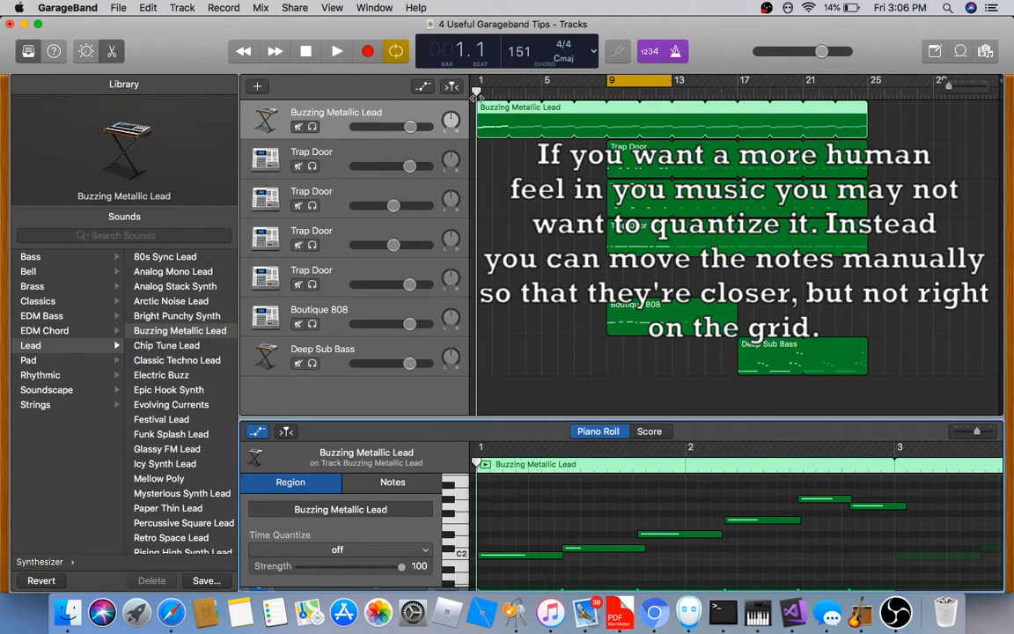
click(478, 95)
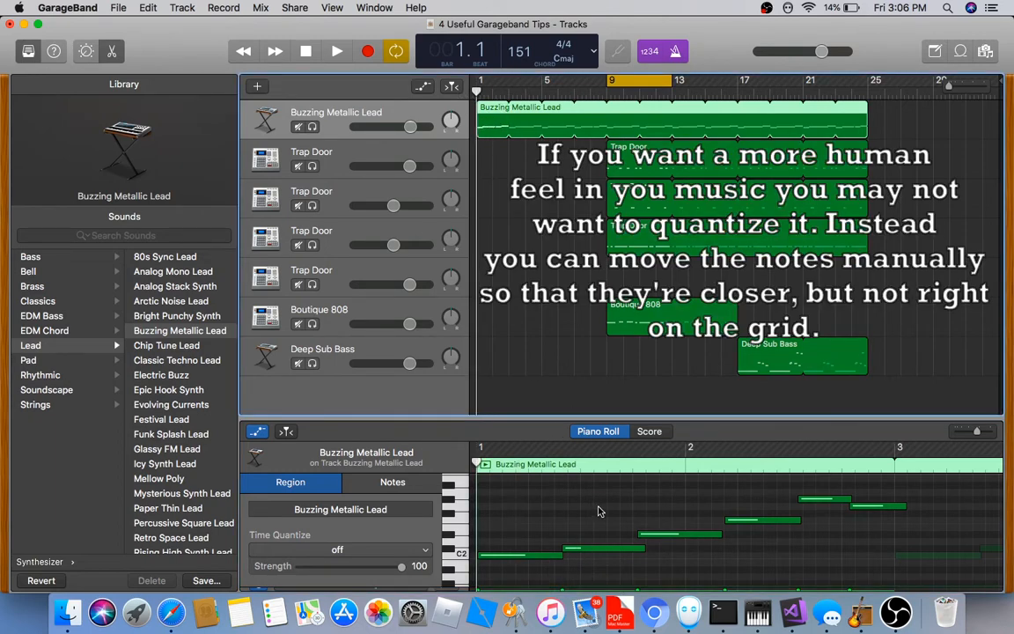
scroll(598, 509, down, 2)
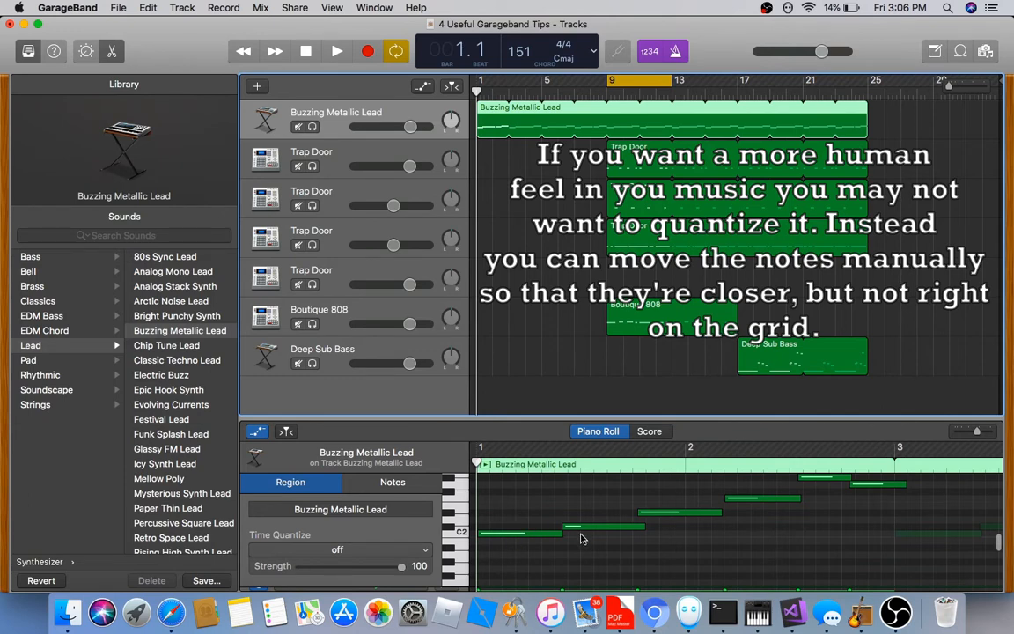
scroll(756, 503, up, 2)
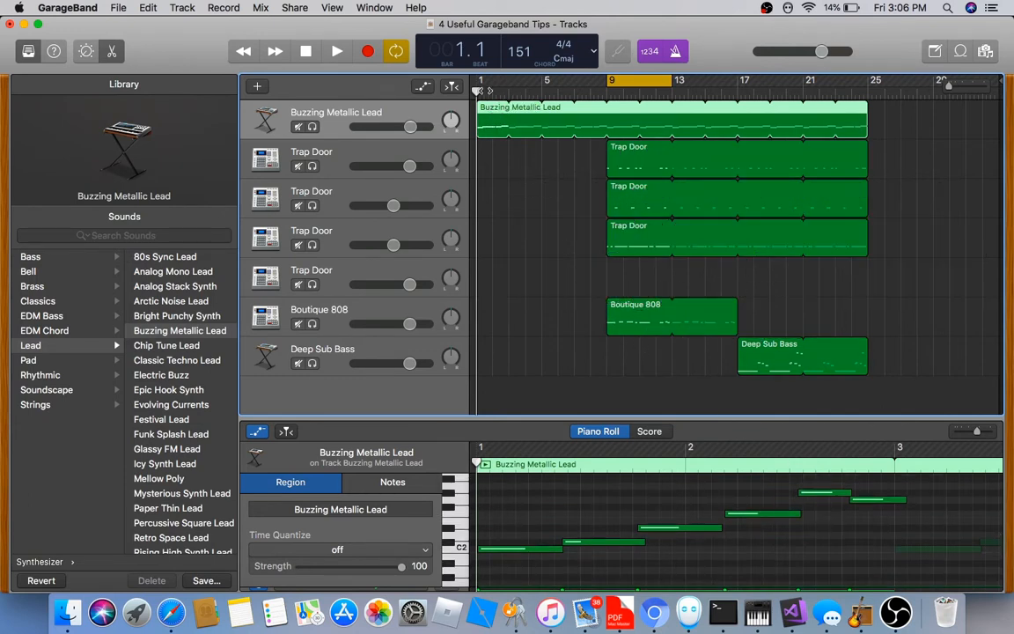
drag(482, 81, 542, 81)
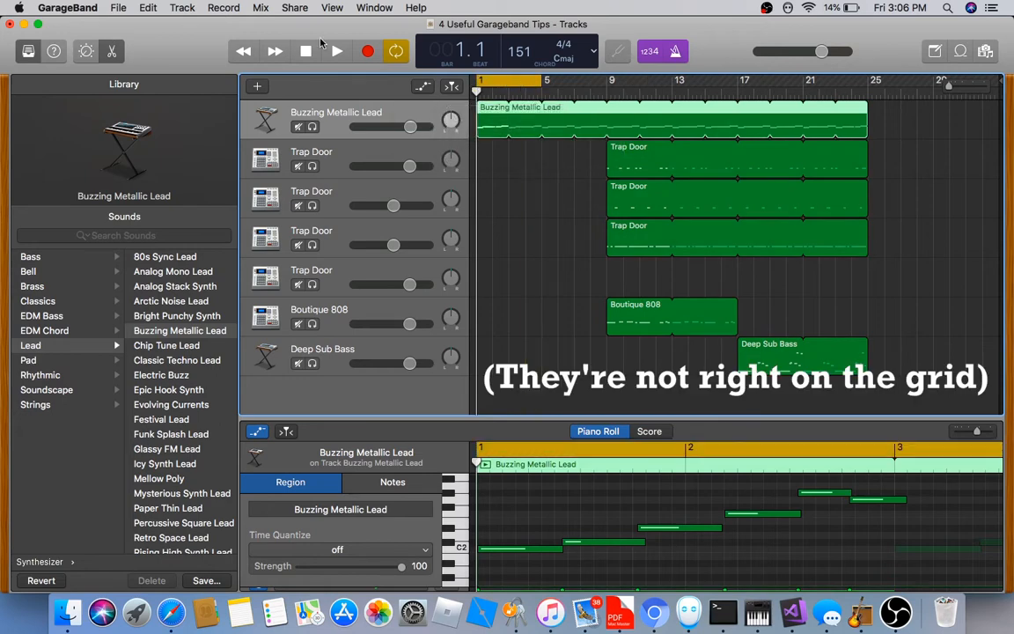
Play the looped lead, return the playhead to bar 1, and open the region's Time Quantize values
click(337, 51)
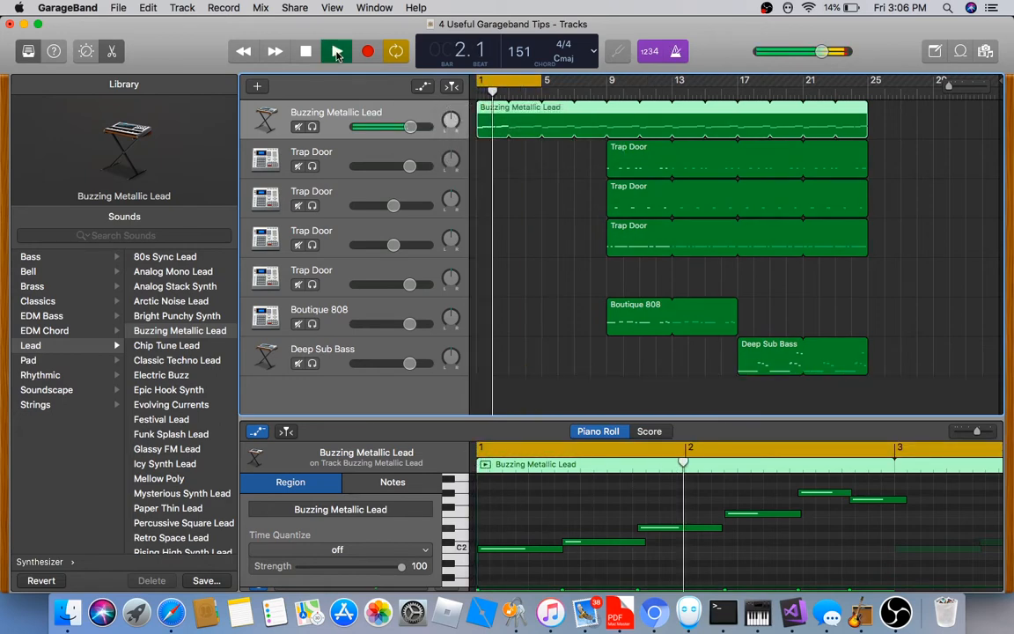
click(337, 51)
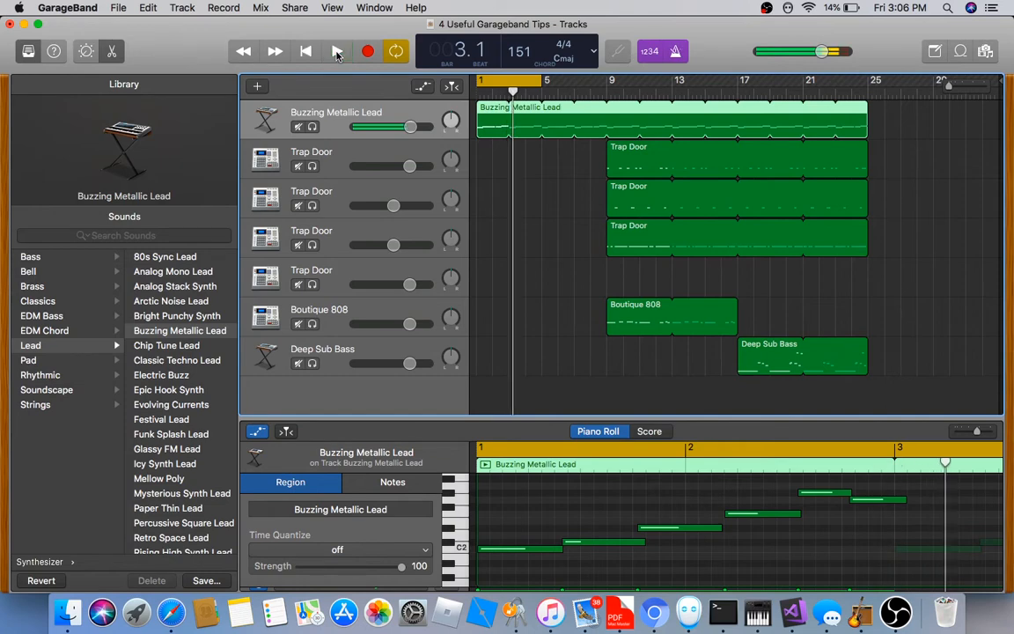
drag(513, 94, 449, 89)
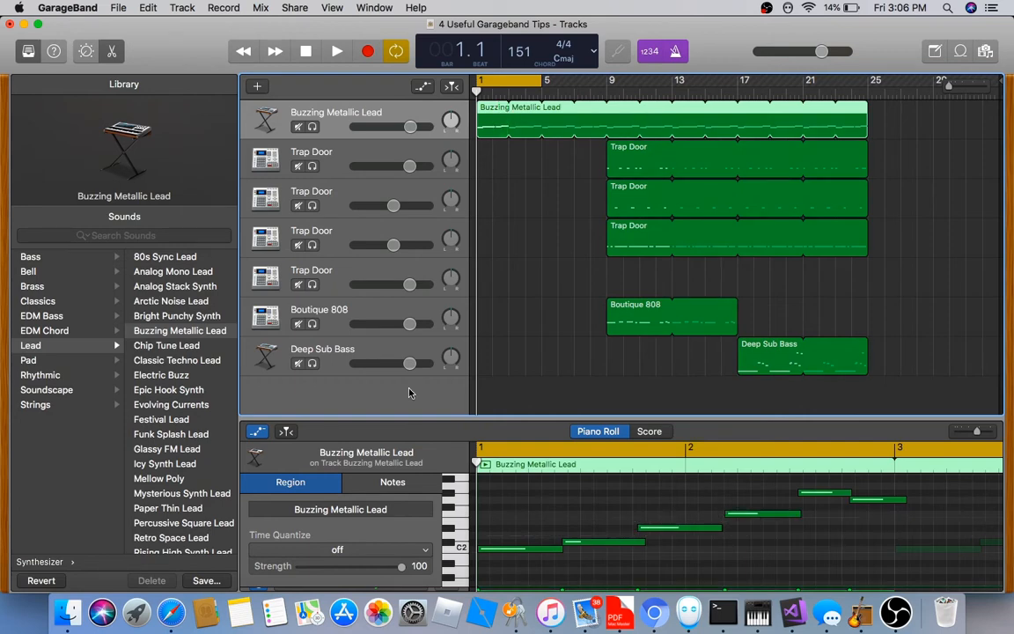
click(342, 549)
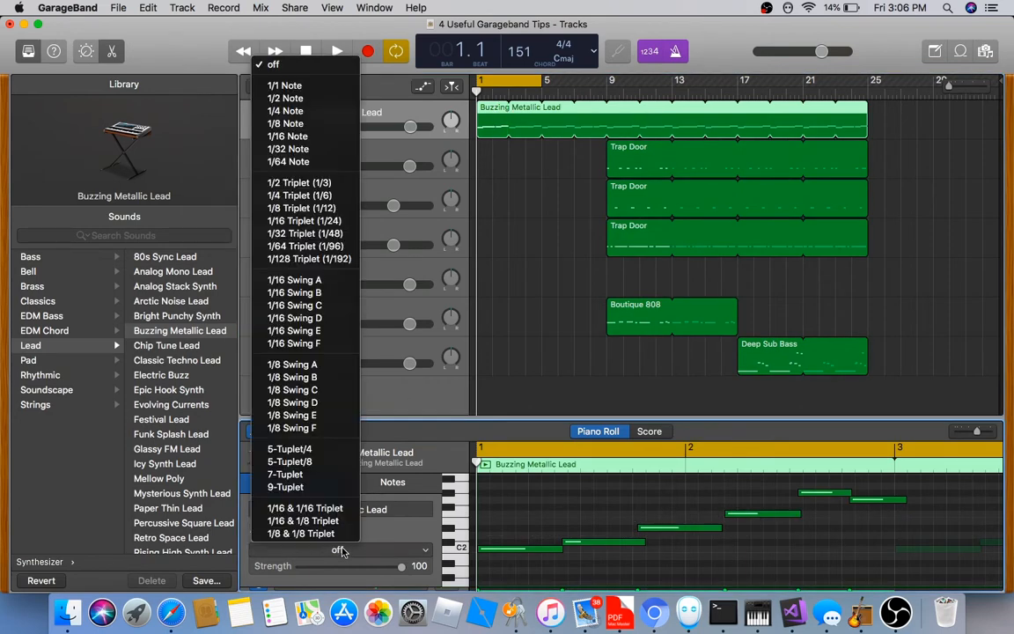
Quantize the lead region to 1/8 Note and play the song to hear it
click(296, 124)
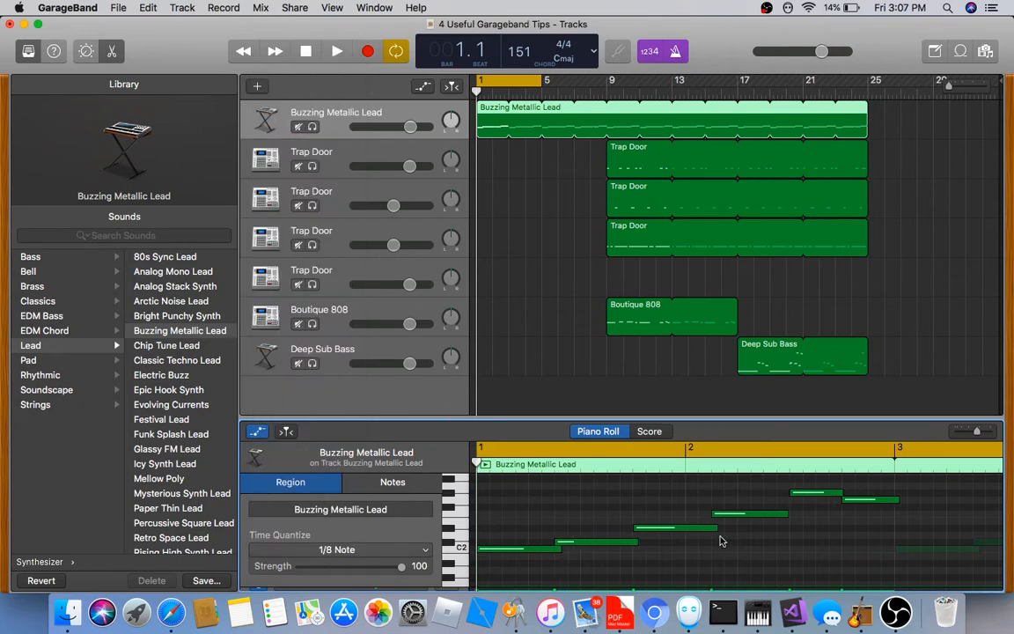
click(338, 52)
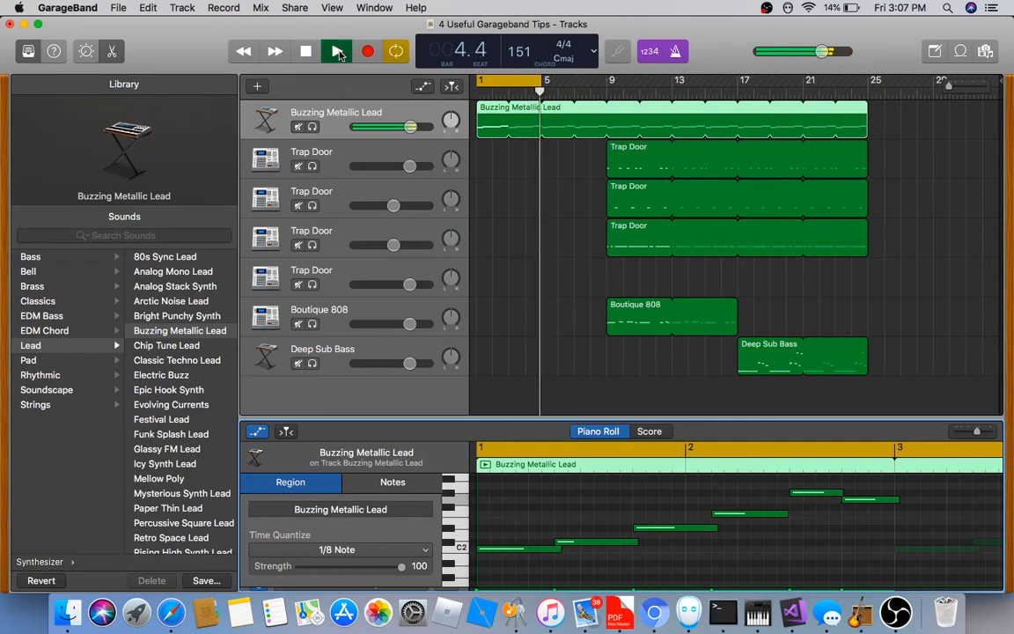
click(338, 52)
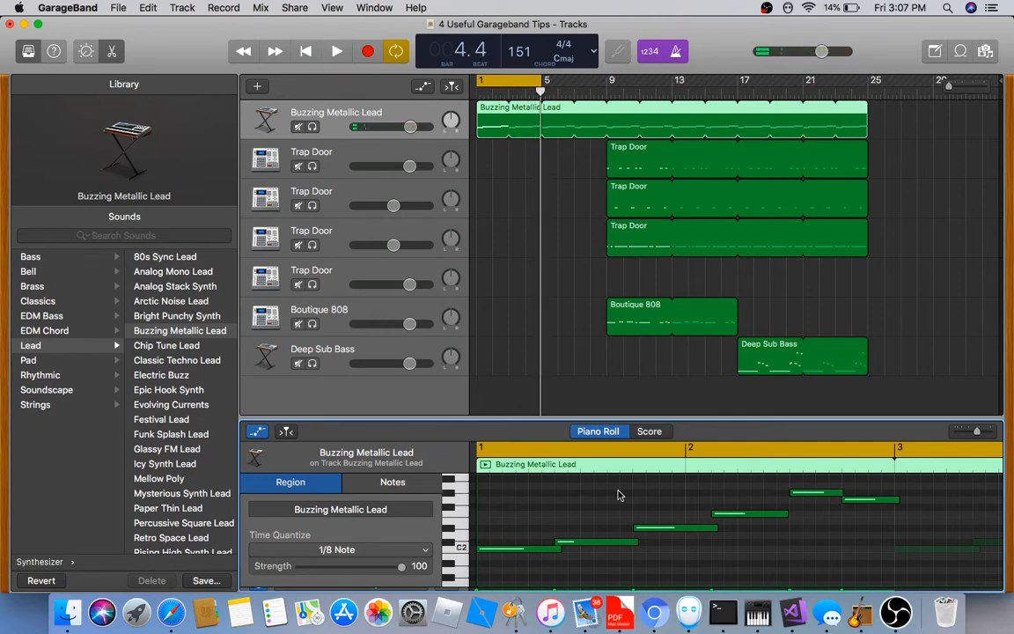
Undo the region quantize and quantize all six selected lead notes to 1/8 Note
click(388, 484)
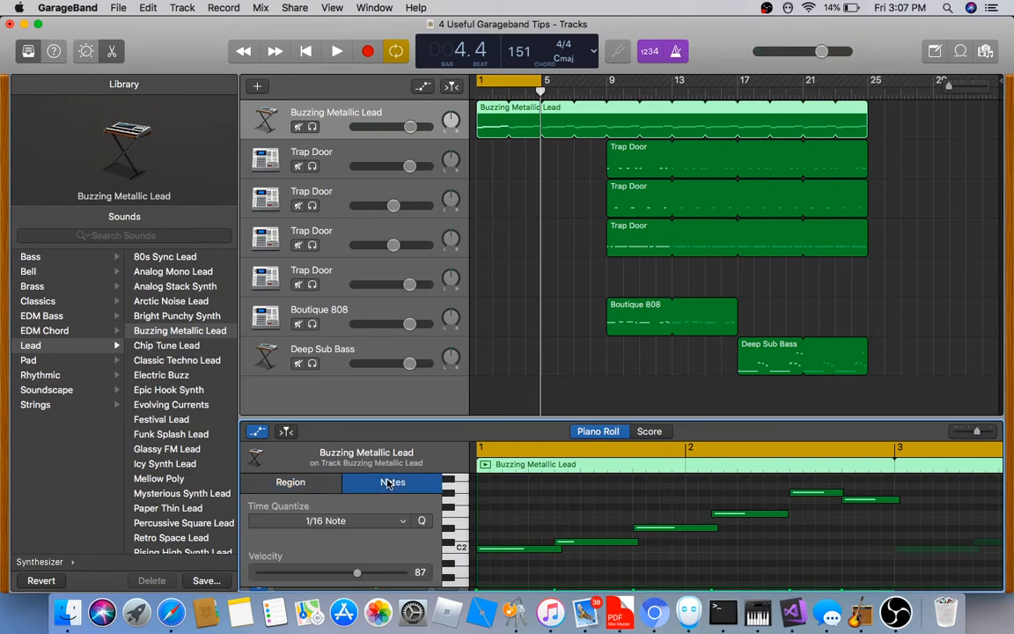
key(super+z)
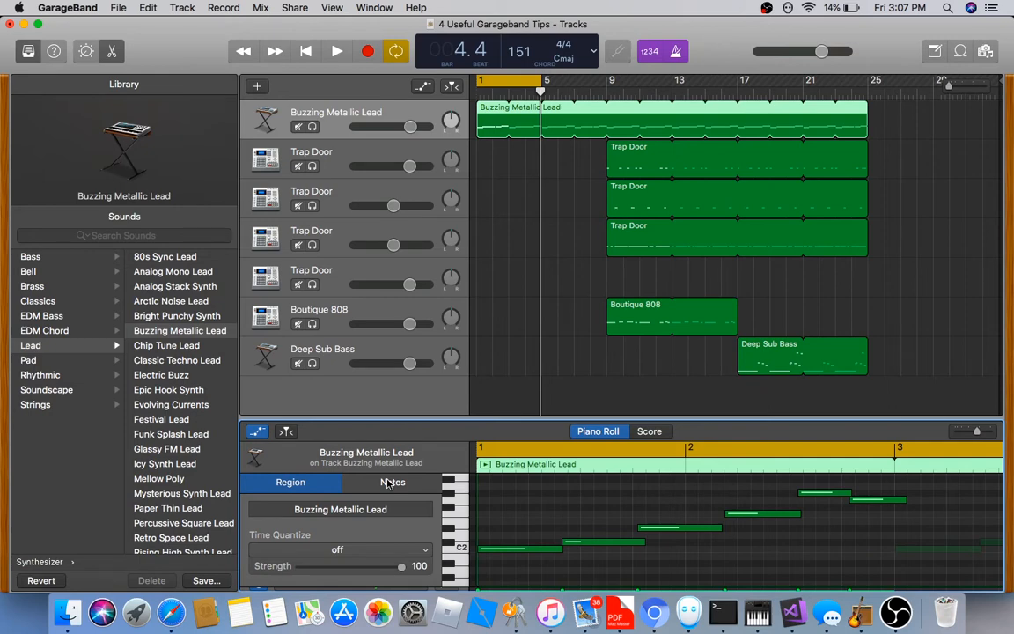
click(388, 485)
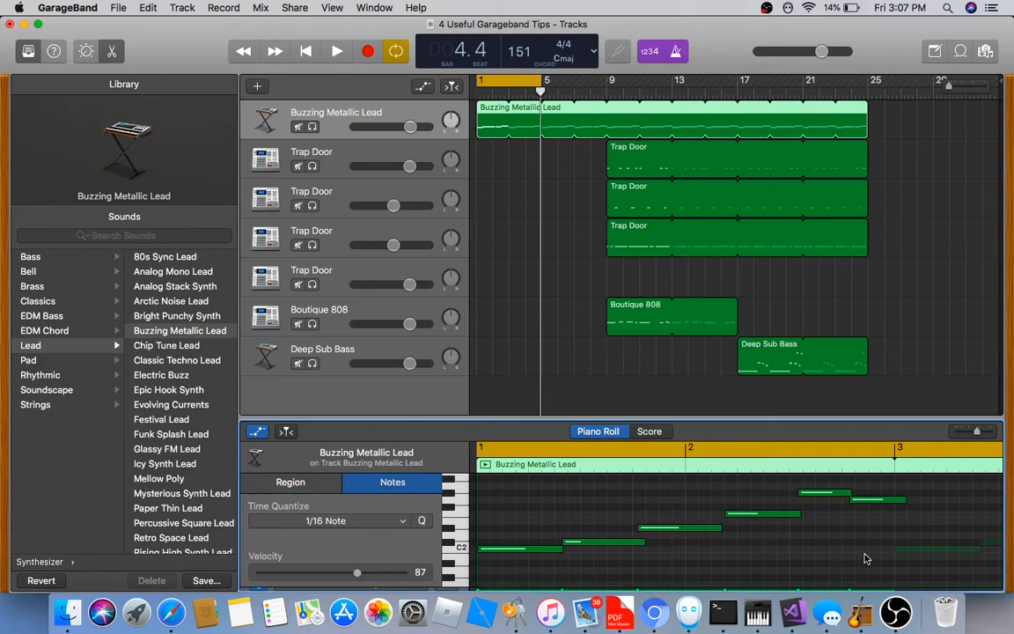
drag(877, 566, 543, 480)
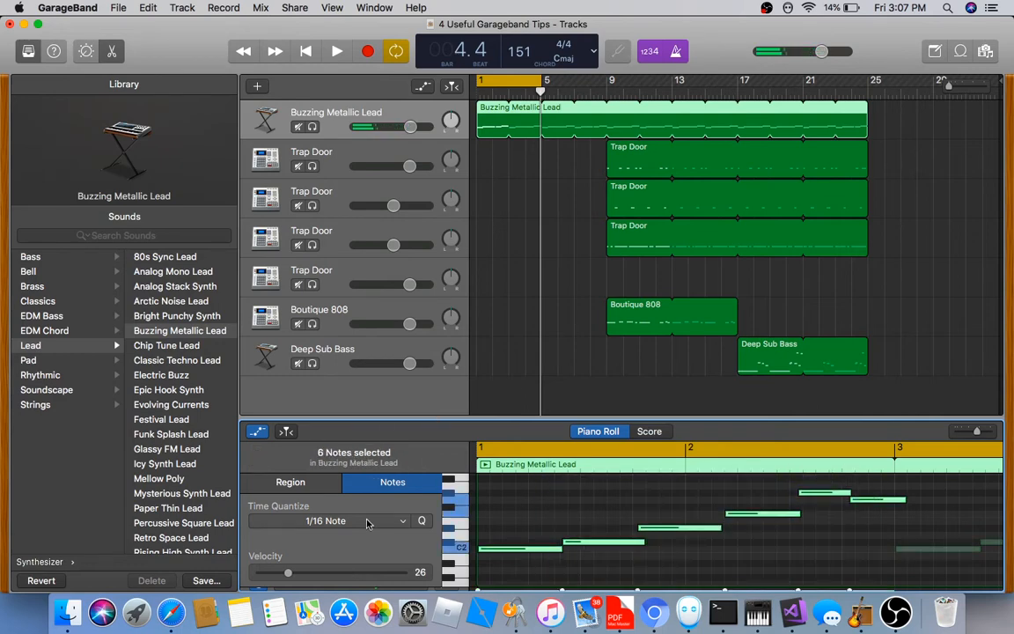
click(330, 521)
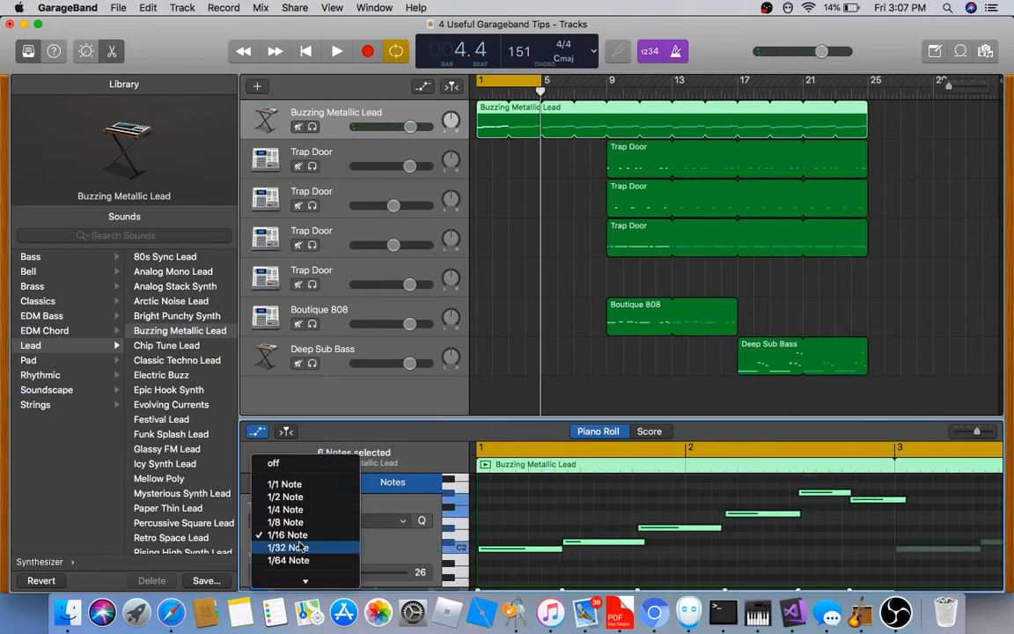
click(290, 523)
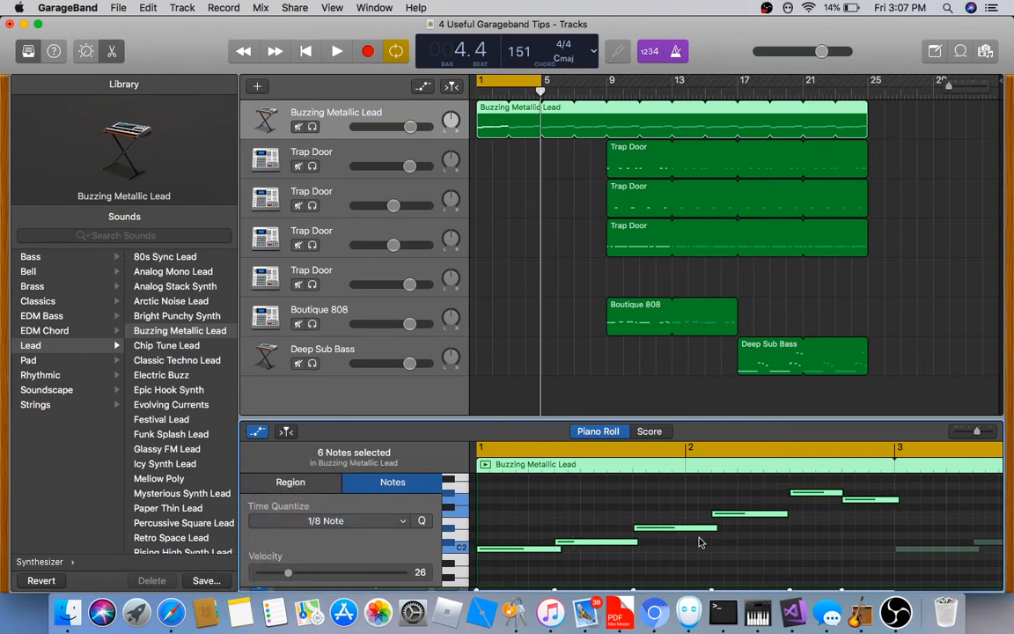
click(681, 483)
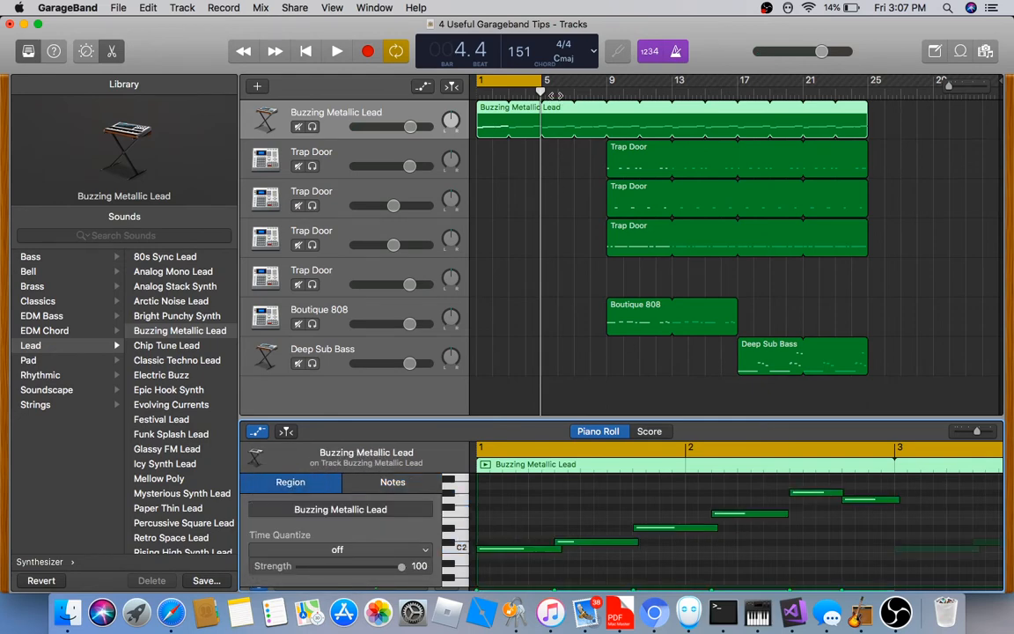
Return to the song start and deselect the Buzzing Metallic Lead region
key(Return)
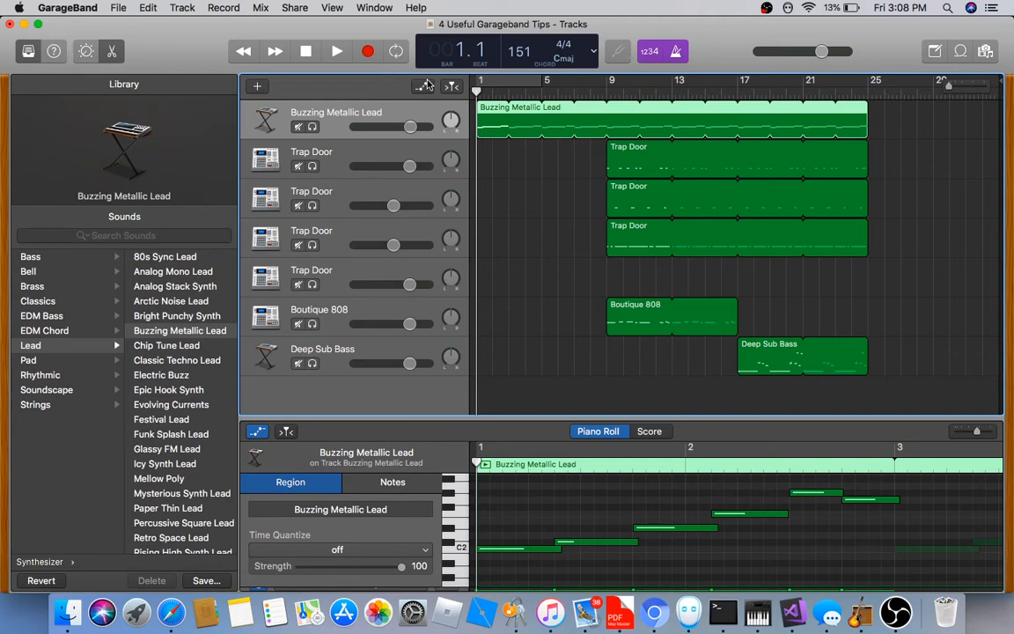
key(a)
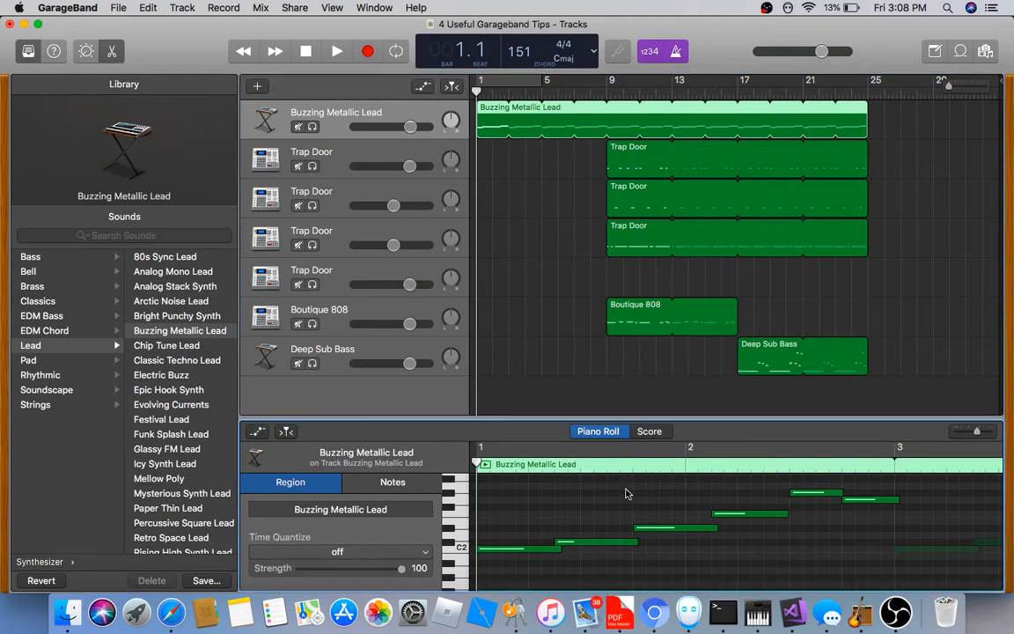
click(533, 206)
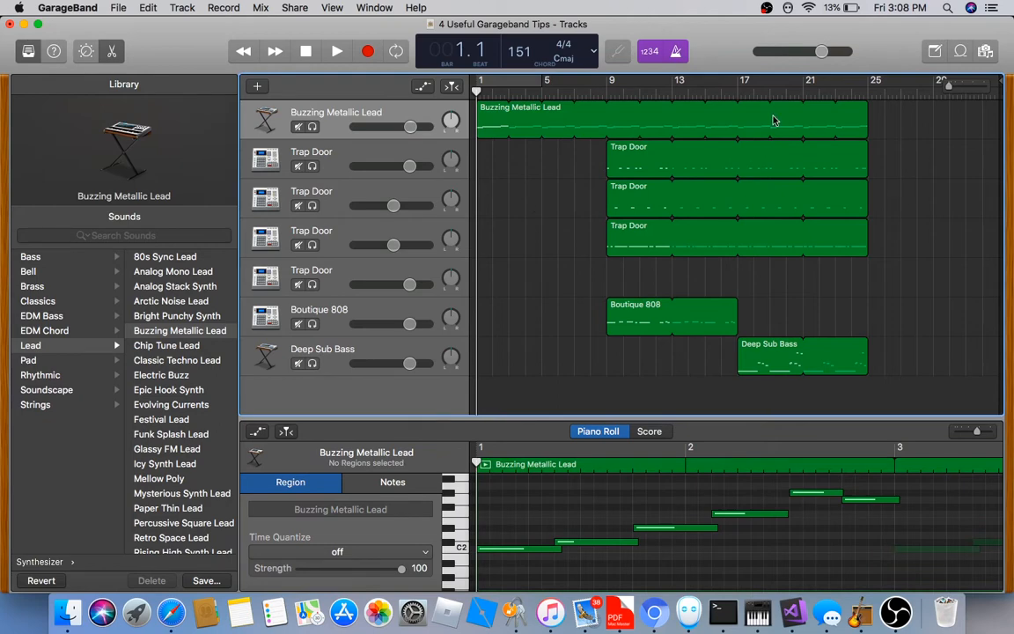
click(528, 529)
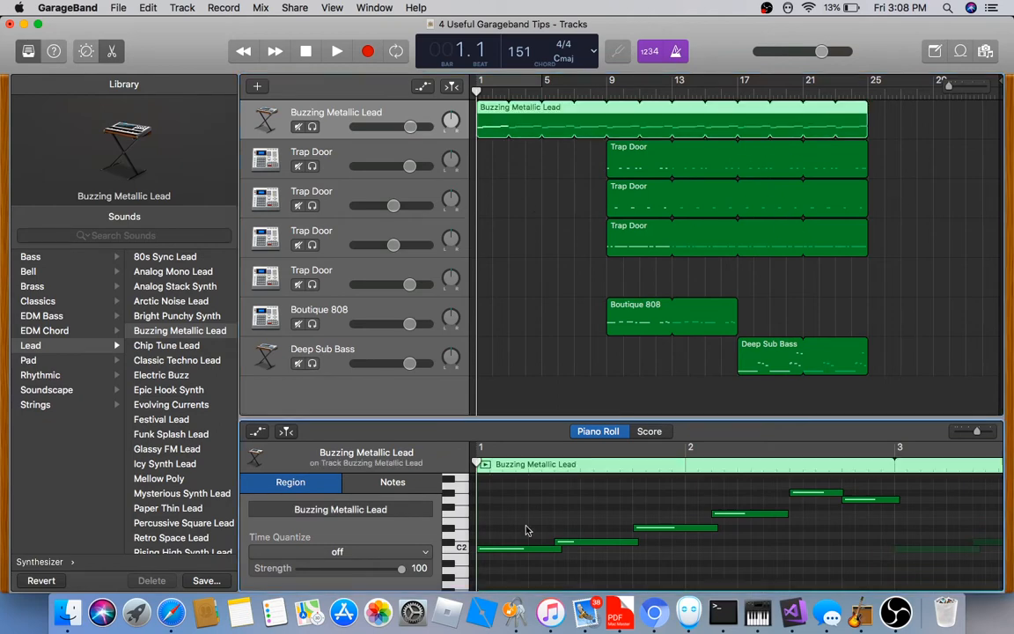
click(511, 249)
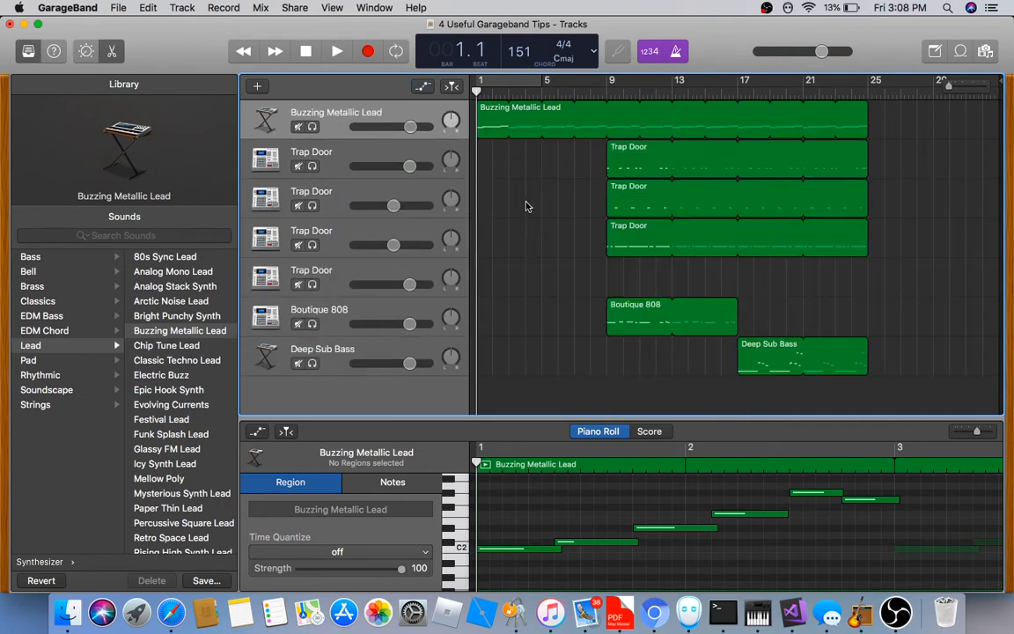
Show Volume automation lanes on every track, keep Volume for the lead, and play the song
key(a)
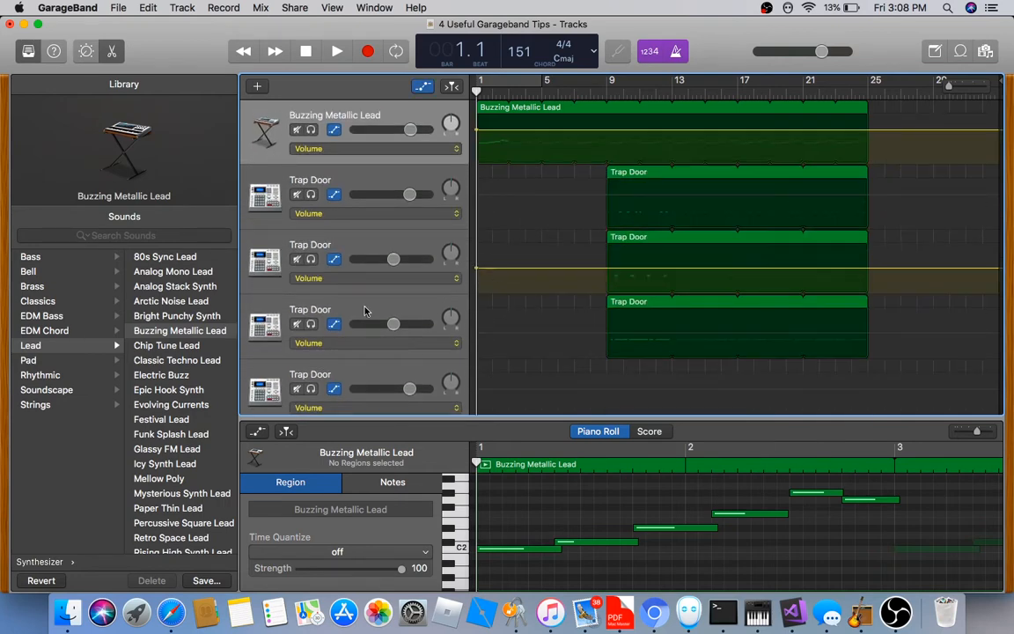
scroll(365, 311, down, 5)
scroll(369, 299, up, 5)
click(352, 148)
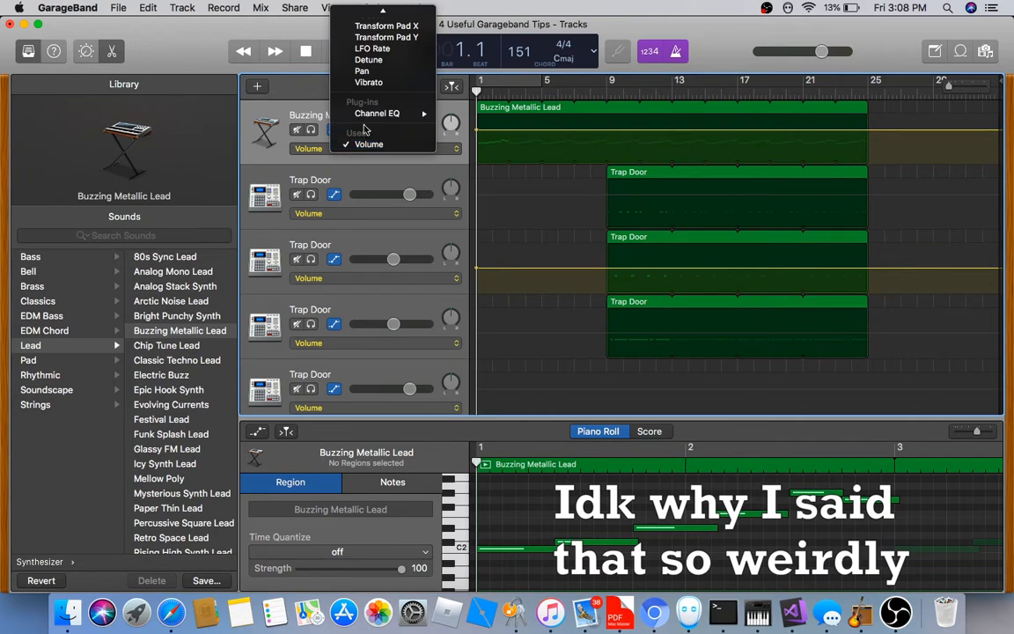
scroll(381, 73, up, 10)
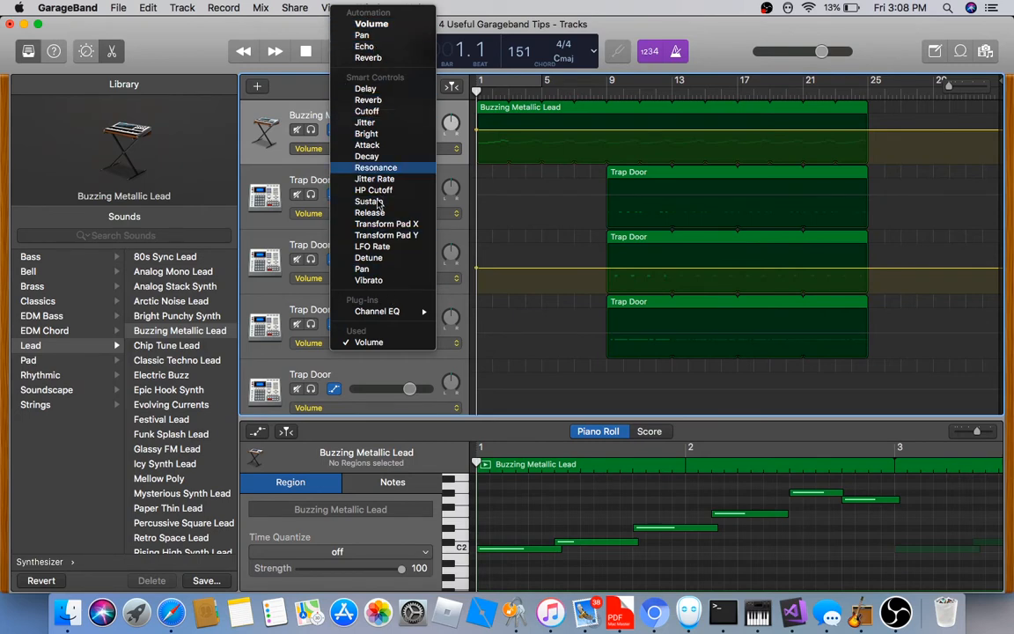
click(369, 342)
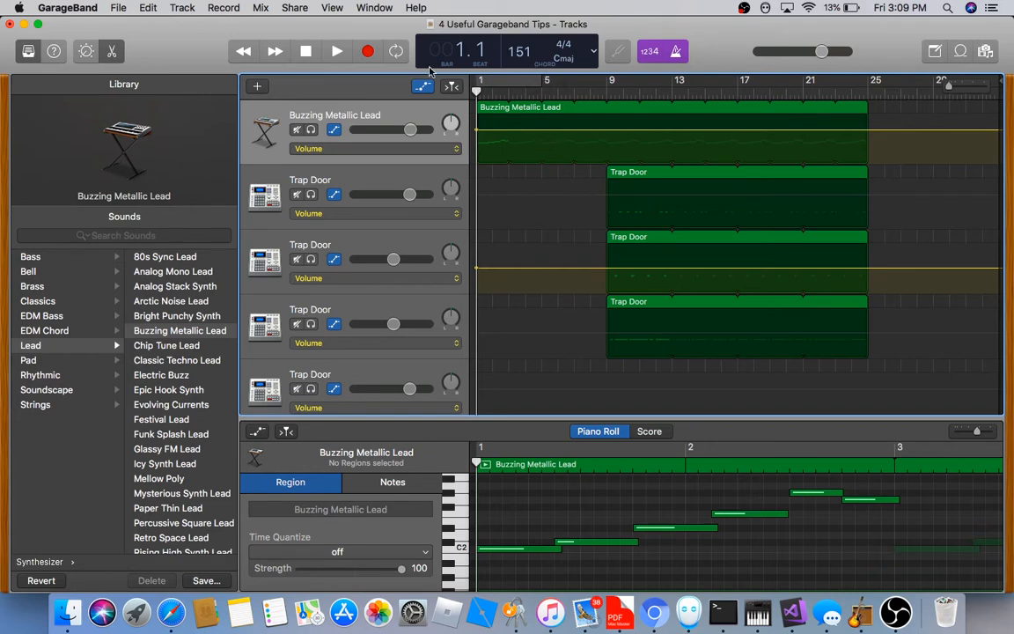
click(336, 53)
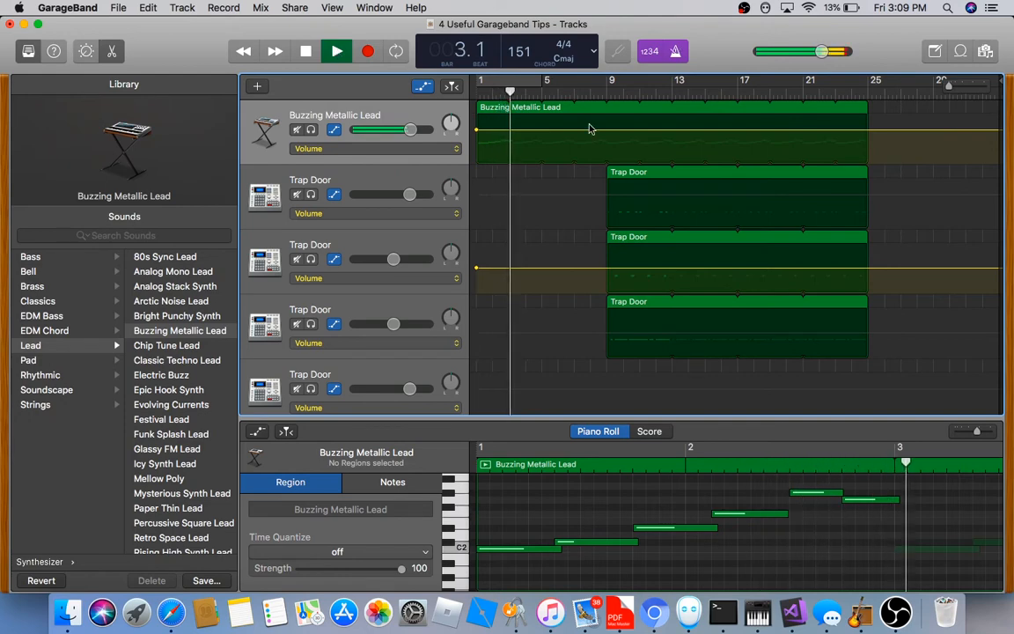
click(341, 54)
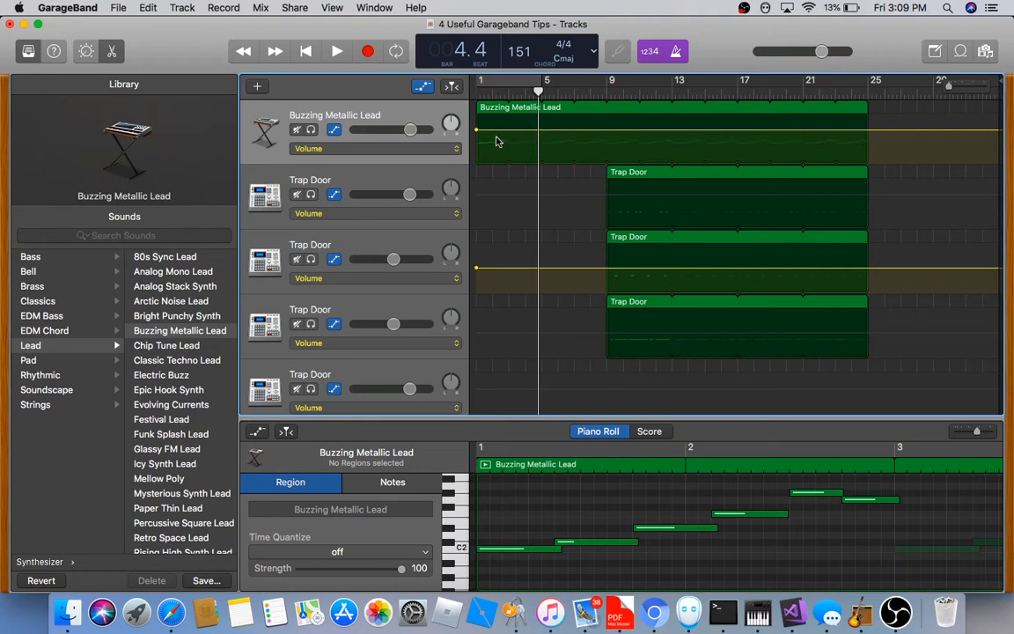
Adjust the lead's starting volume point, settling at -1.7 dB, while restarting playback
drag(477, 130, 479, 148)
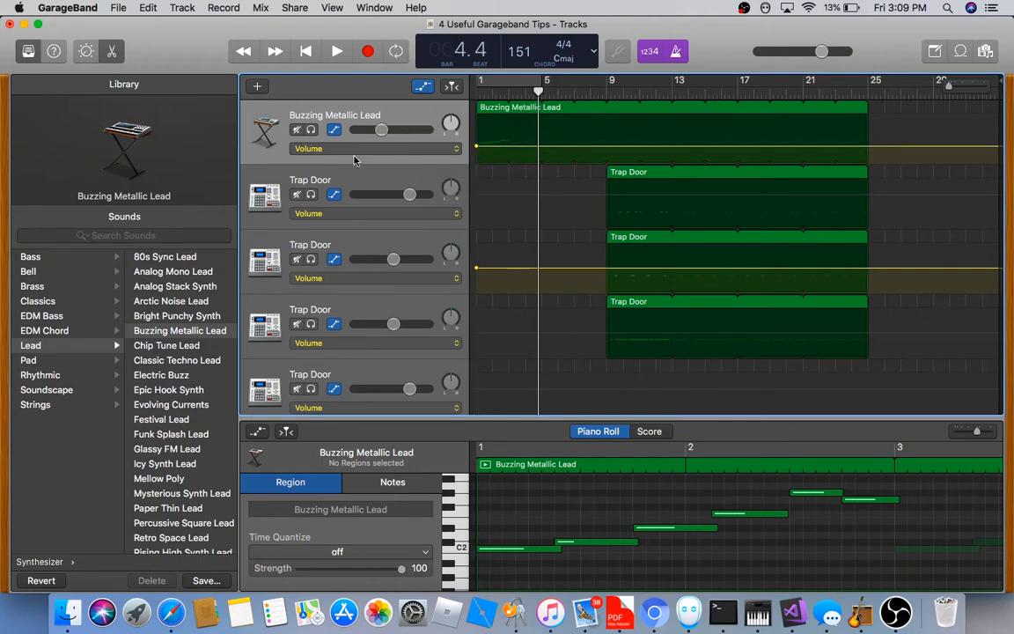
drag(541, 92, 546, 93)
click(307, 51)
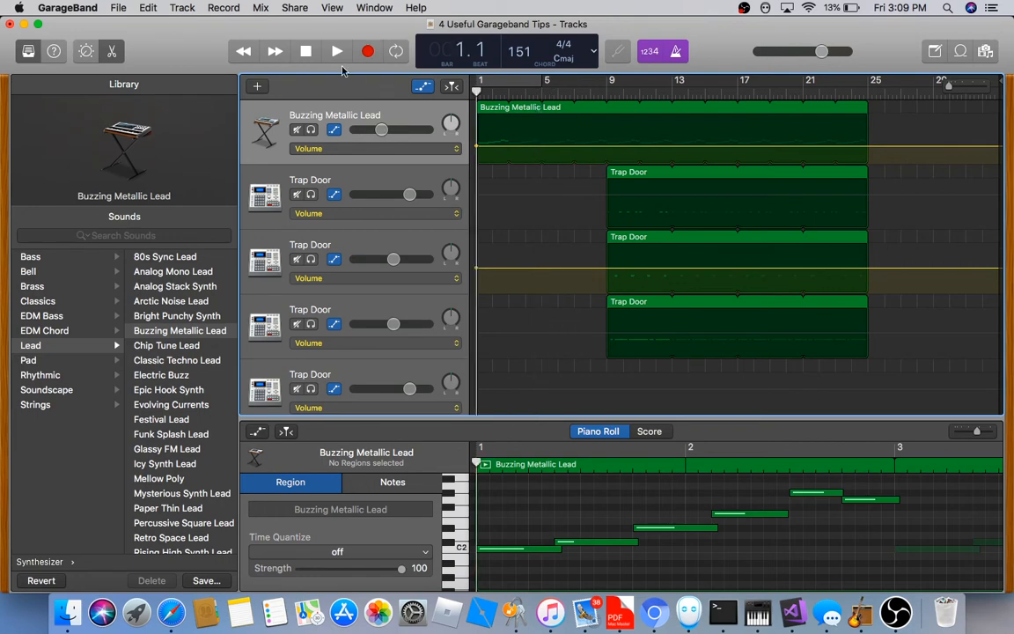
click(337, 51)
click(337, 51)
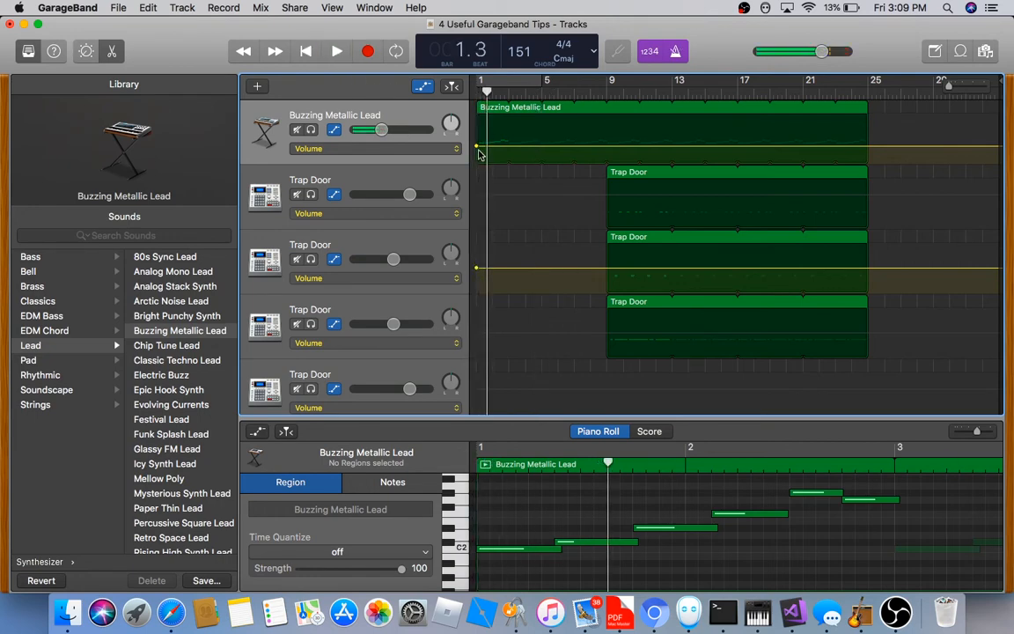
mouse_move(477, 147)
mouse_down()
mouse_move(477, 120)
mouse_move(476, 133)
mouse_up()
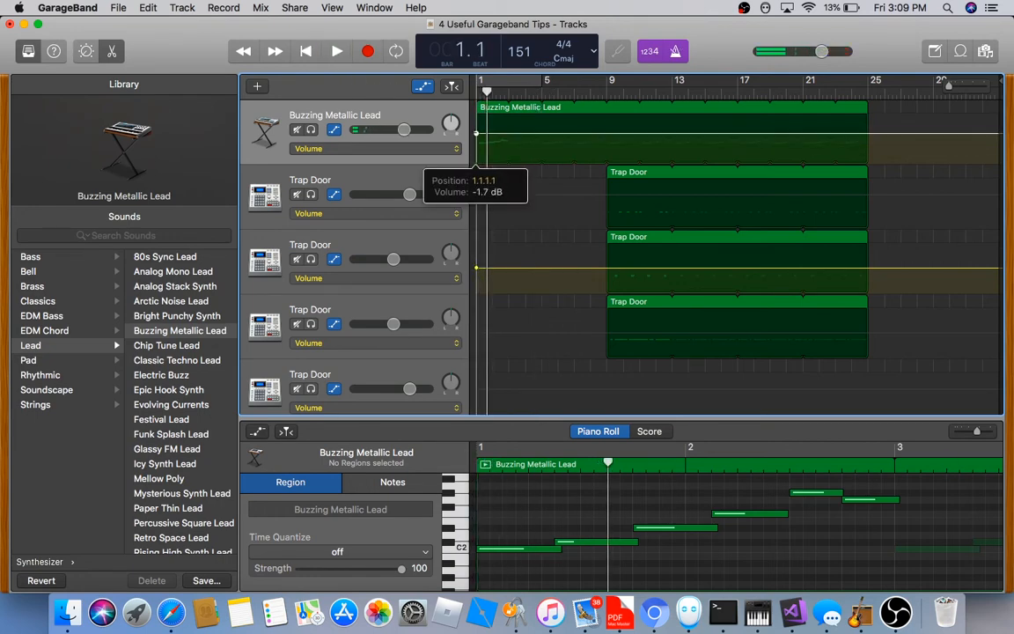
Add a fade end point, drop the lead's starting volume to -17.5 dB, and play from the start
click(544, 134)
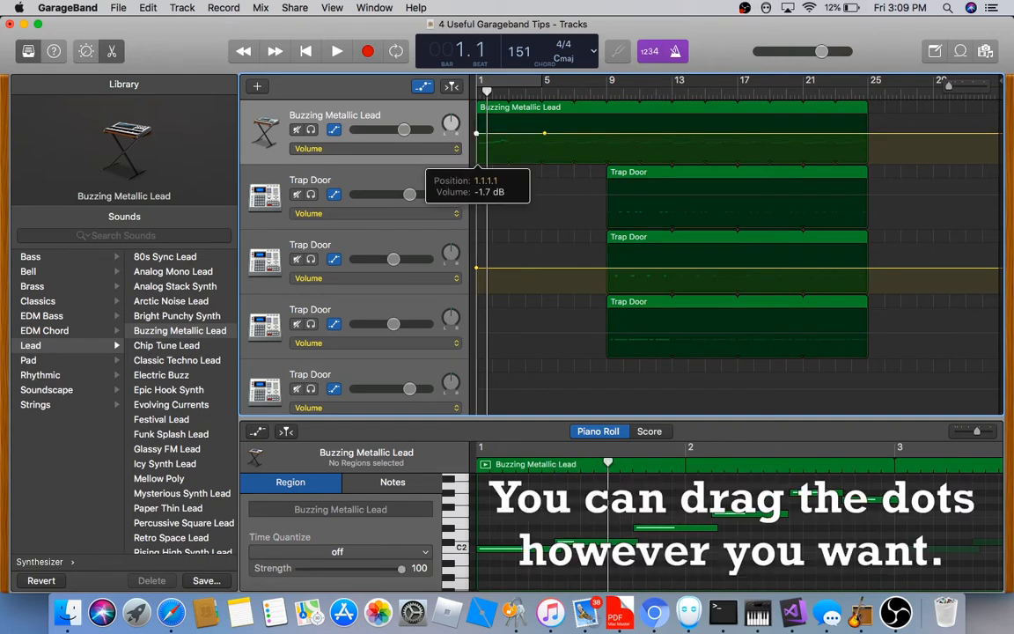
drag(476, 133, 477, 143)
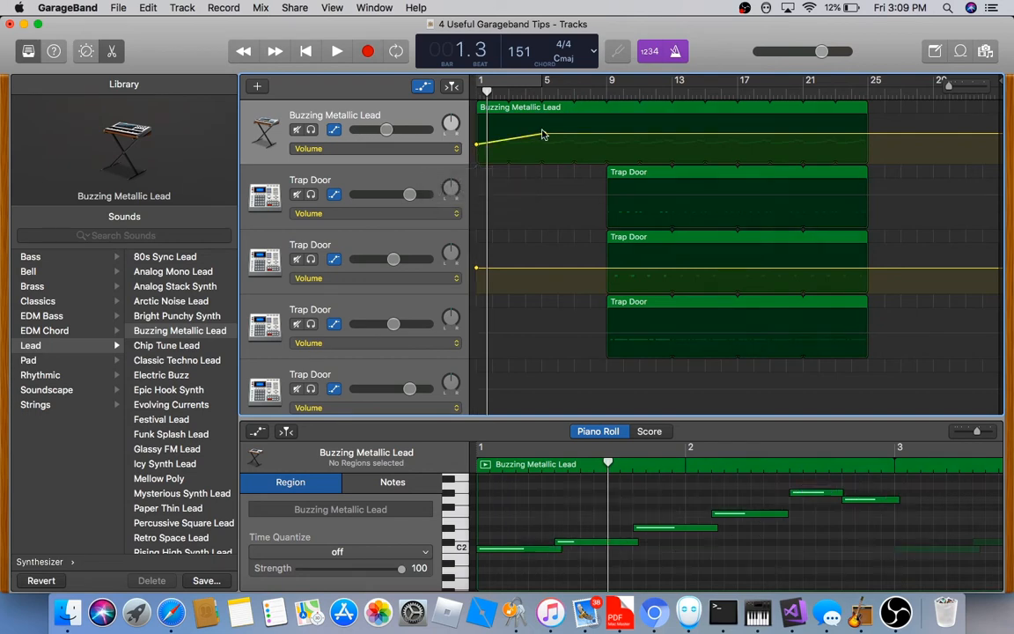
drag(544, 134, 546, 132)
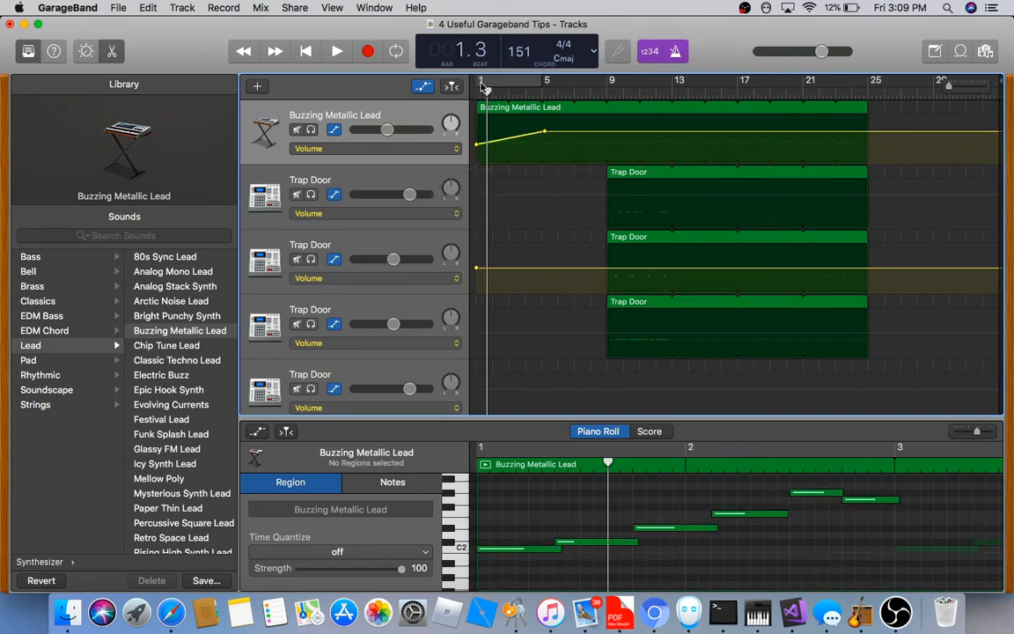
drag(488, 91, 436, 86)
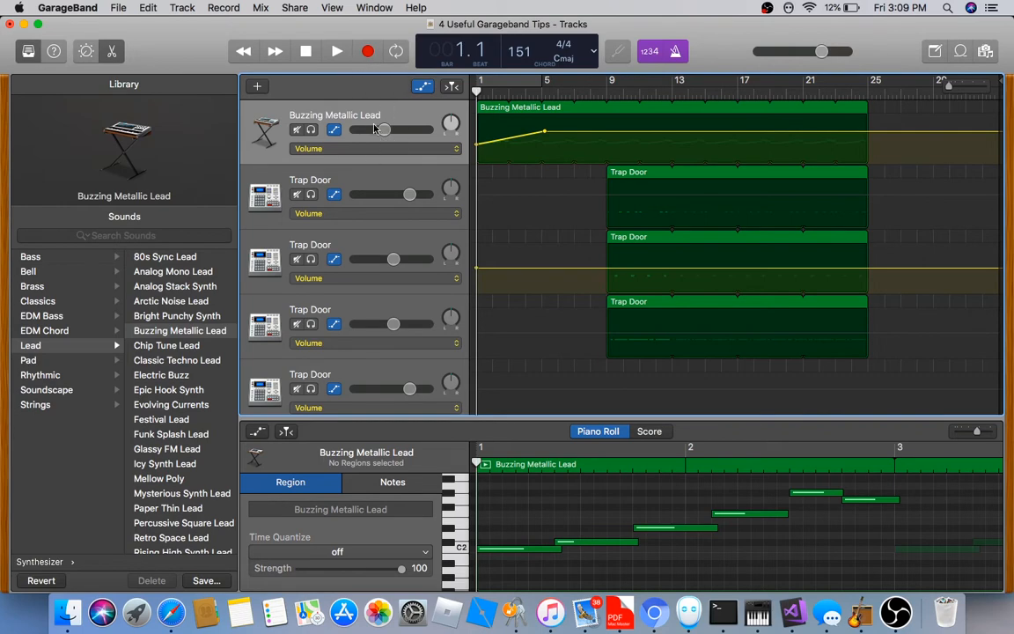
click(338, 52)
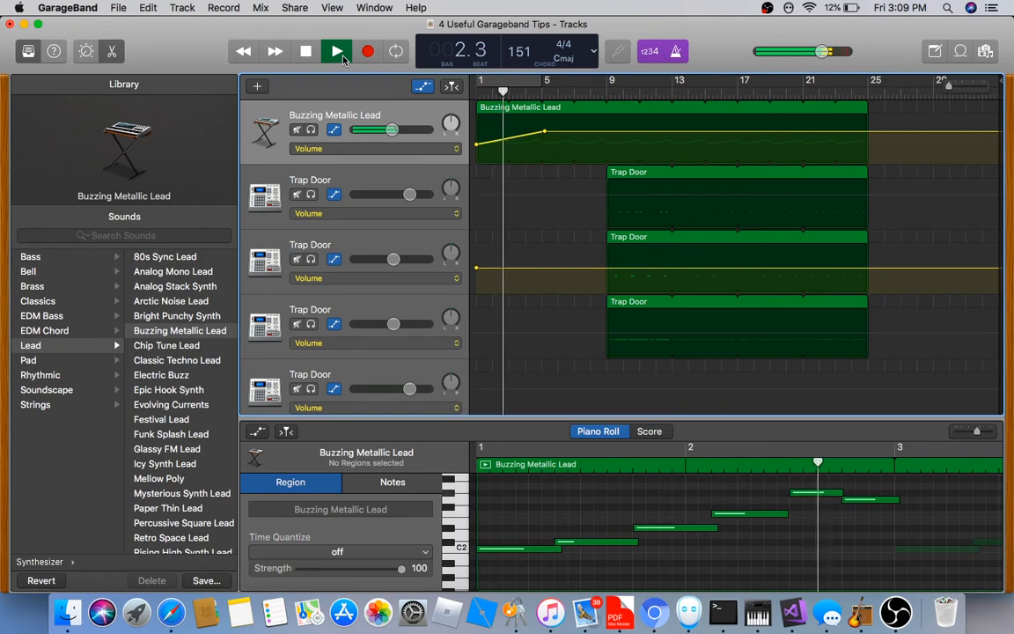
Stretch the fade's end point to around bar 8.4, then hide the automation lanes
click(544, 131)
drag(544, 131, 607, 133)
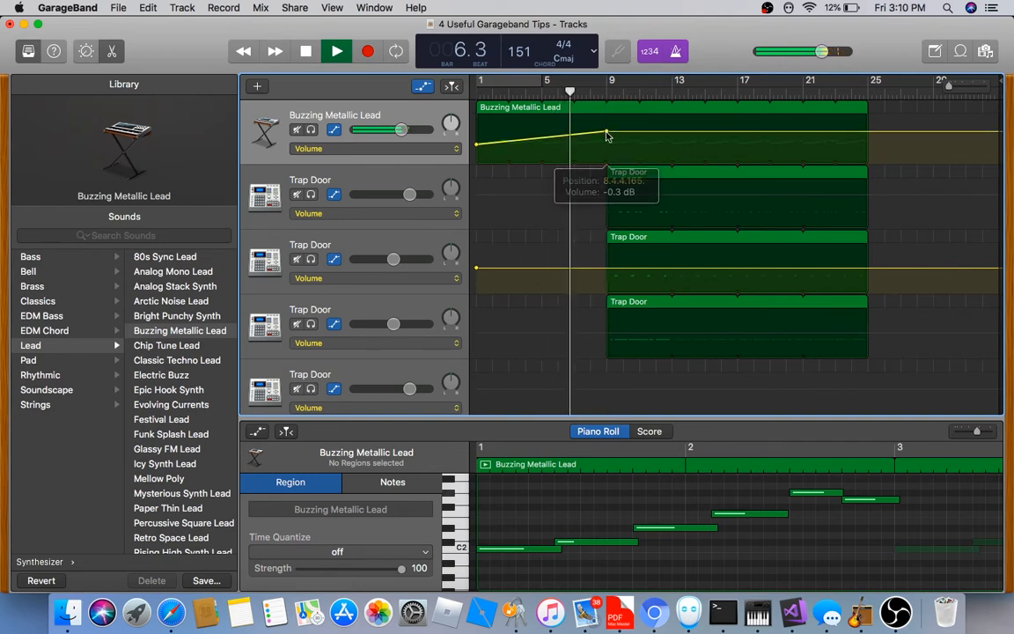
click(347, 54)
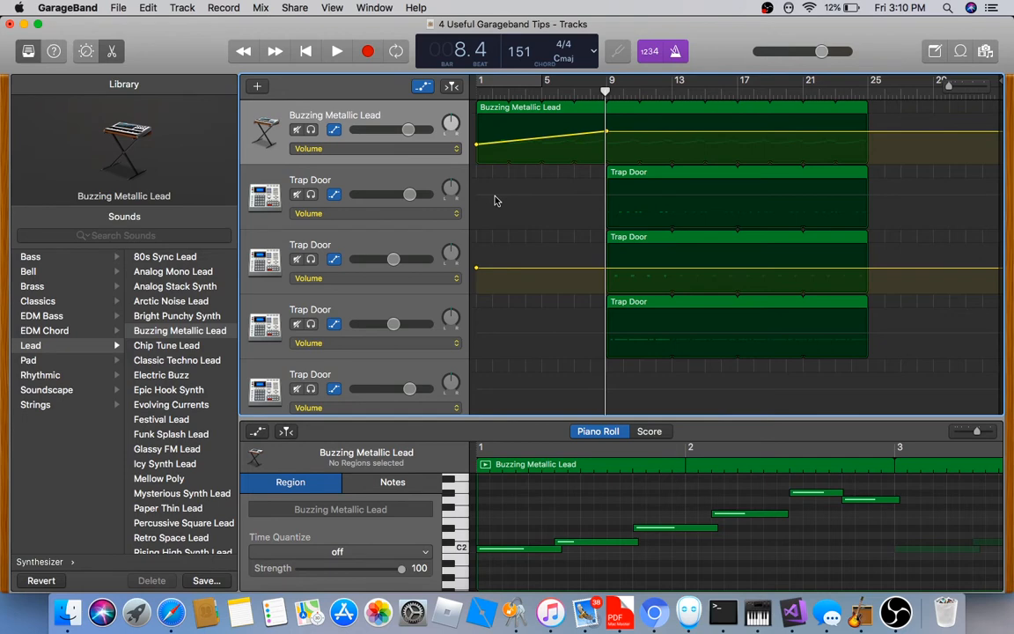
key(a)
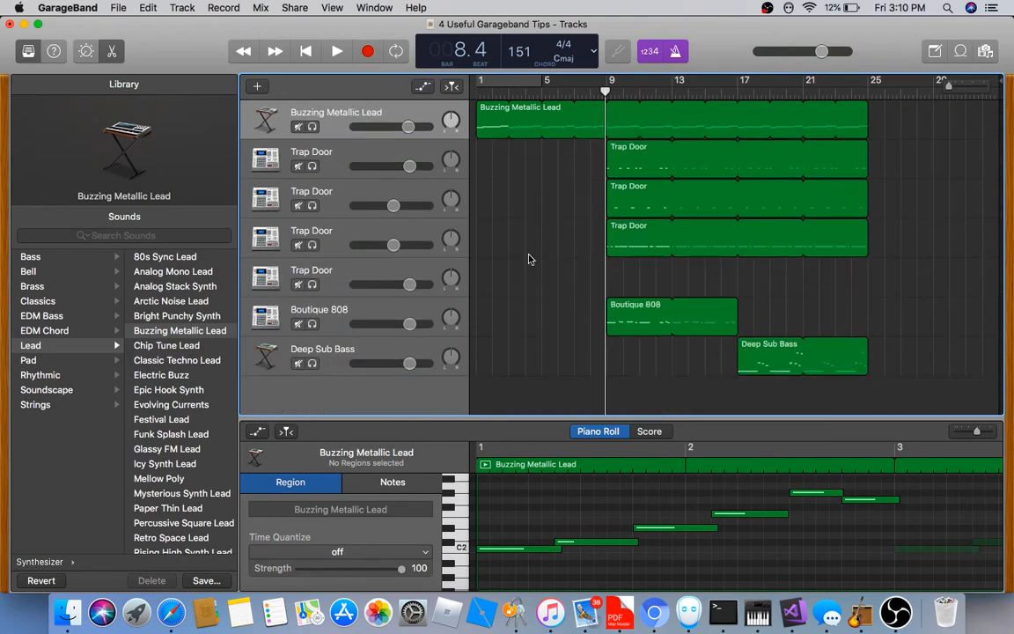
Raise the second lead note's velocity in the Note Velocity lane, then open the first Trap Door track
click(519, 497)
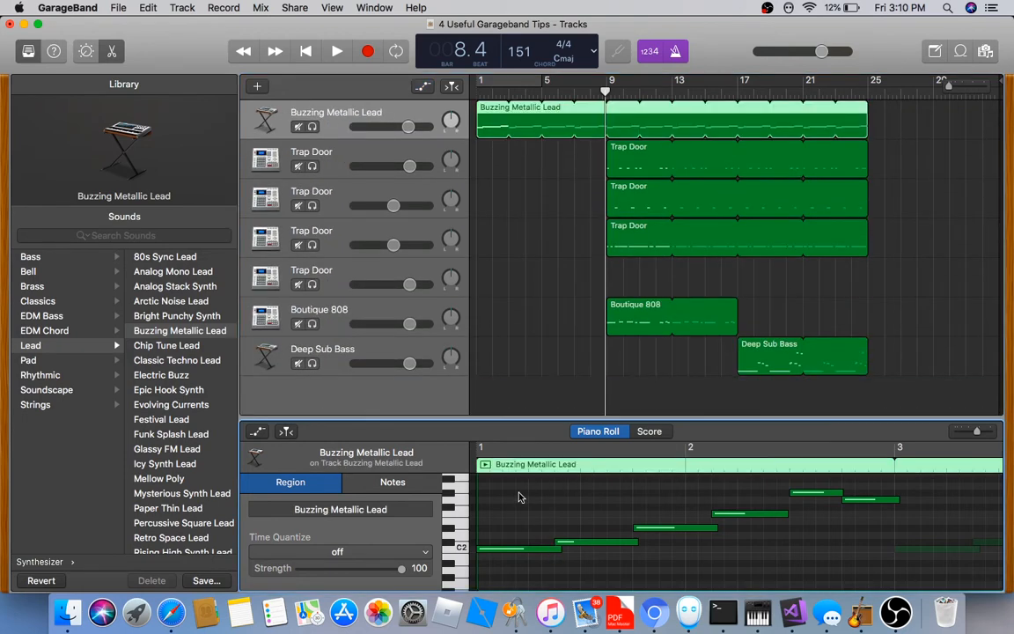
key(a)
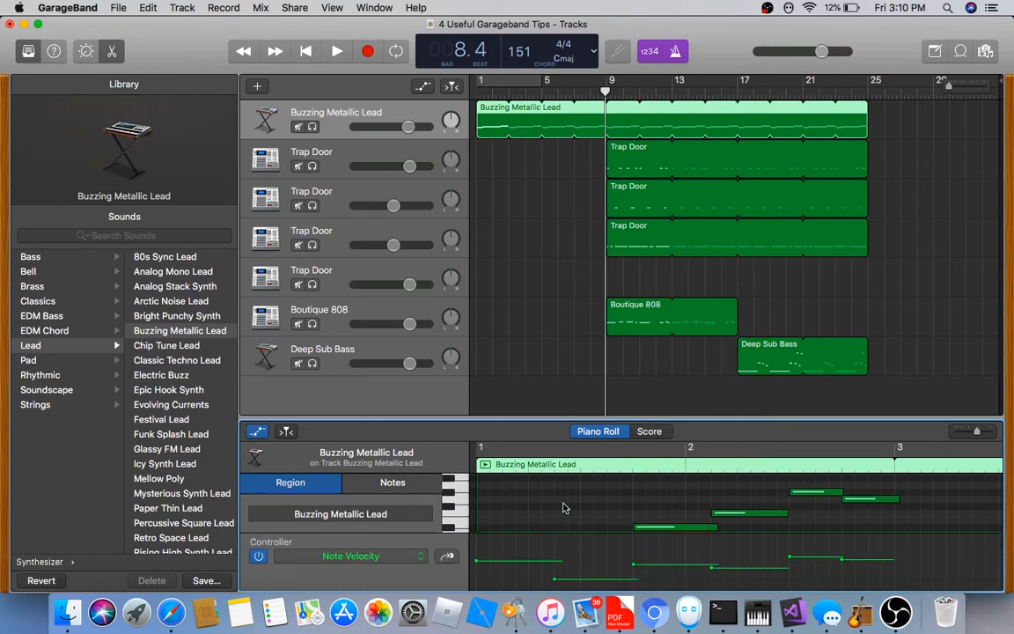
scroll(564, 508, down, 3)
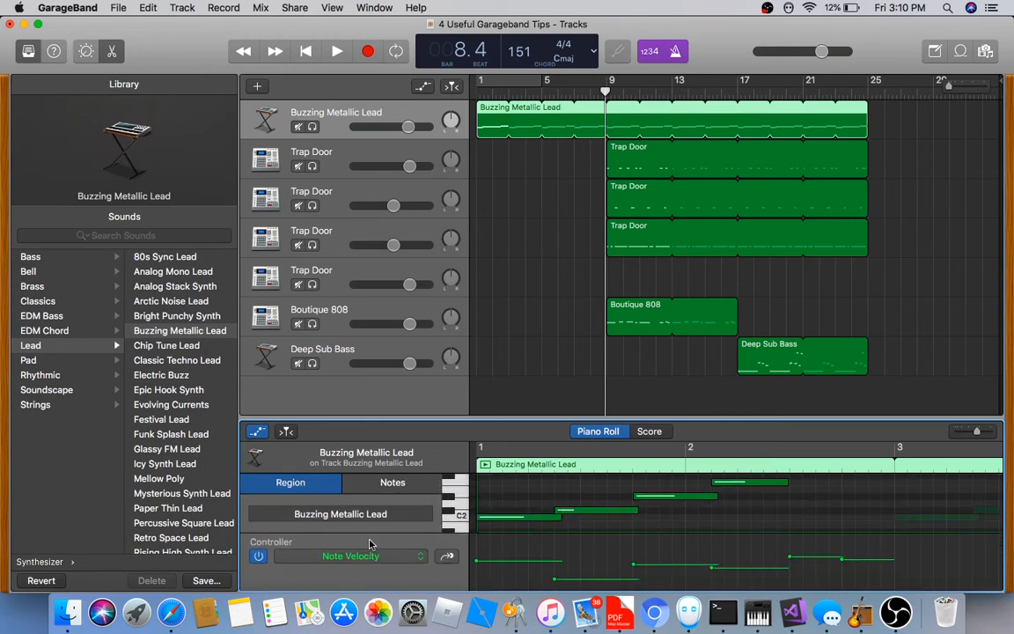
click(391, 560)
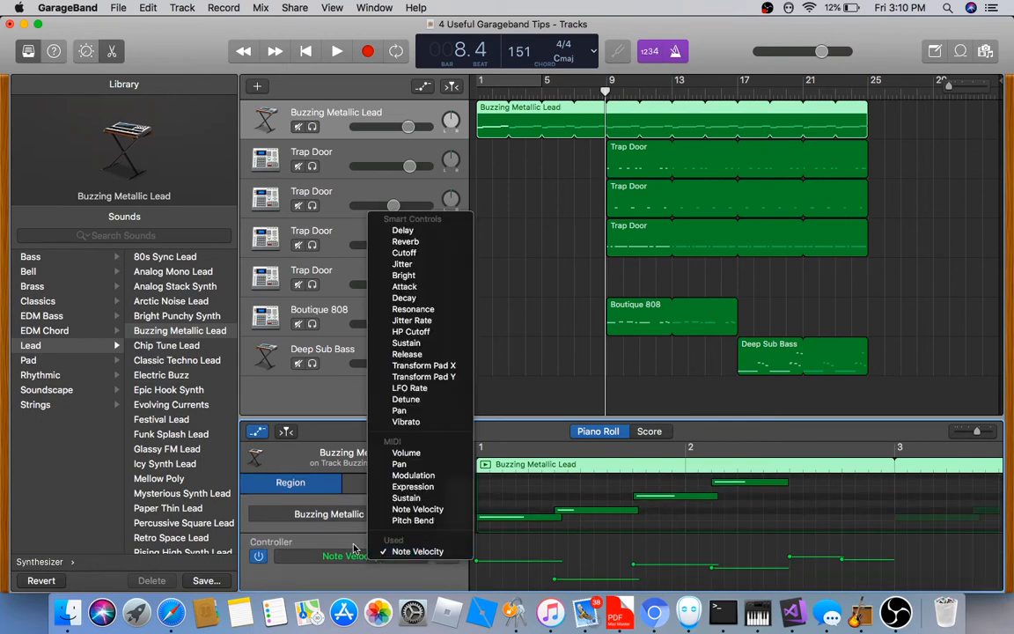
click(363, 532)
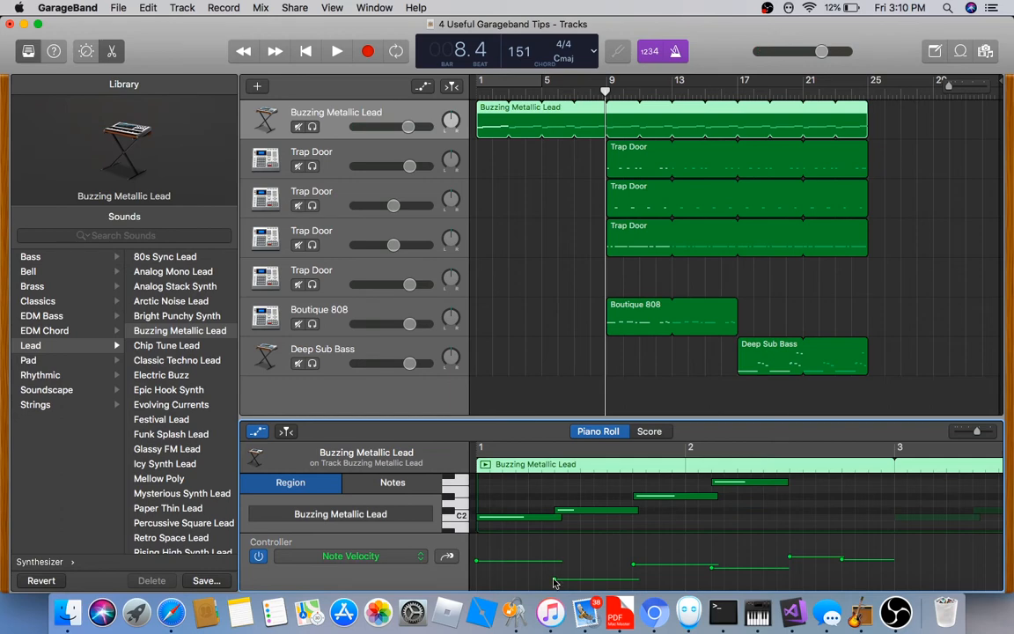
drag(555, 582, 554, 562)
drag(715, 573, 715, 567)
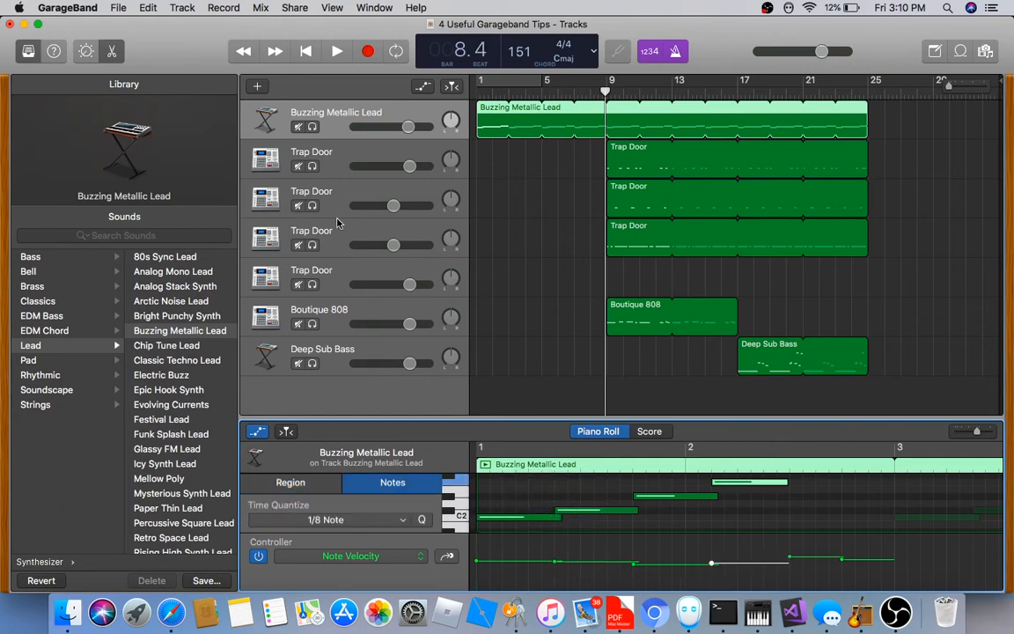
click(352, 173)
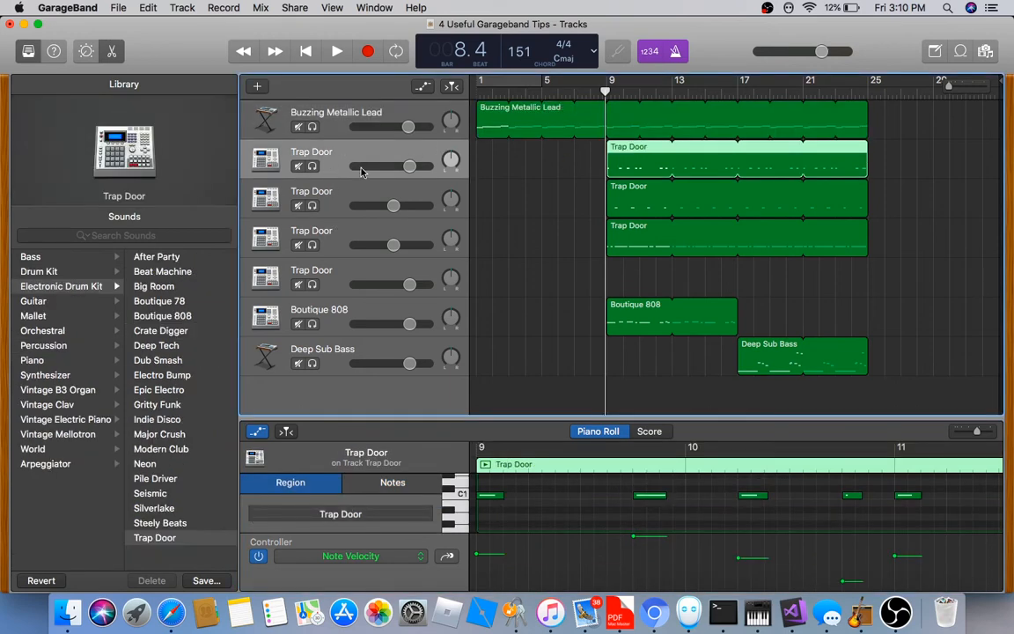
Solo the Trap Door track and play the drum part to audition it
click(312, 166)
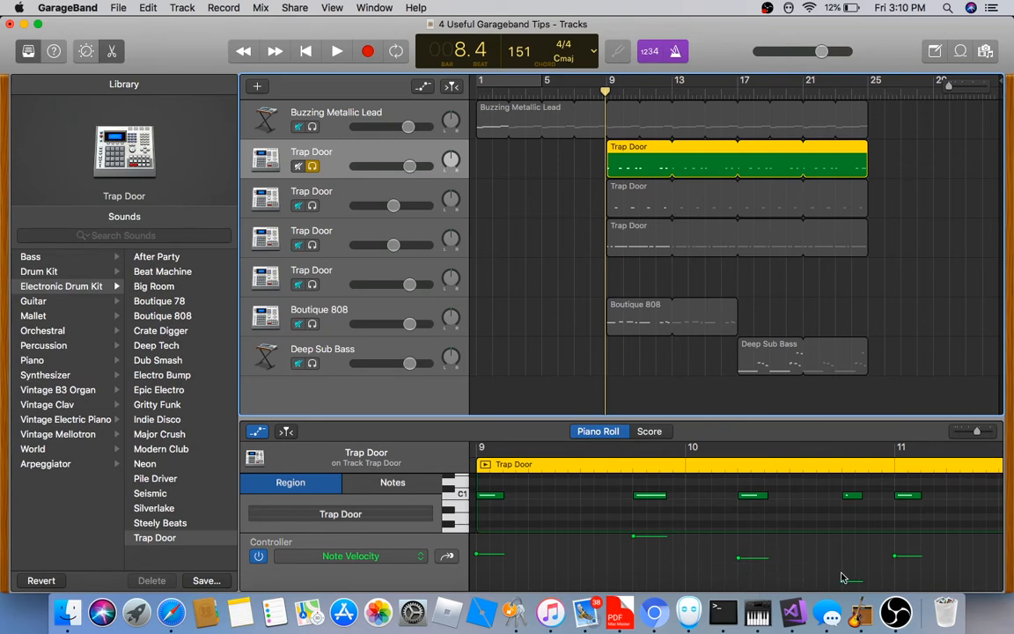
scroll(842, 576, left, 2)
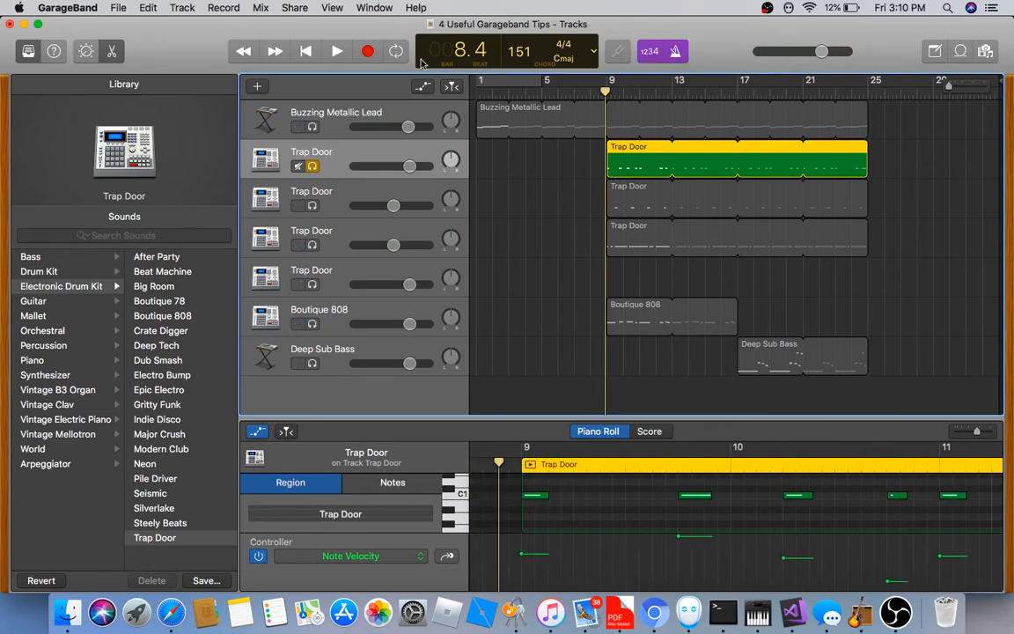
click(339, 52)
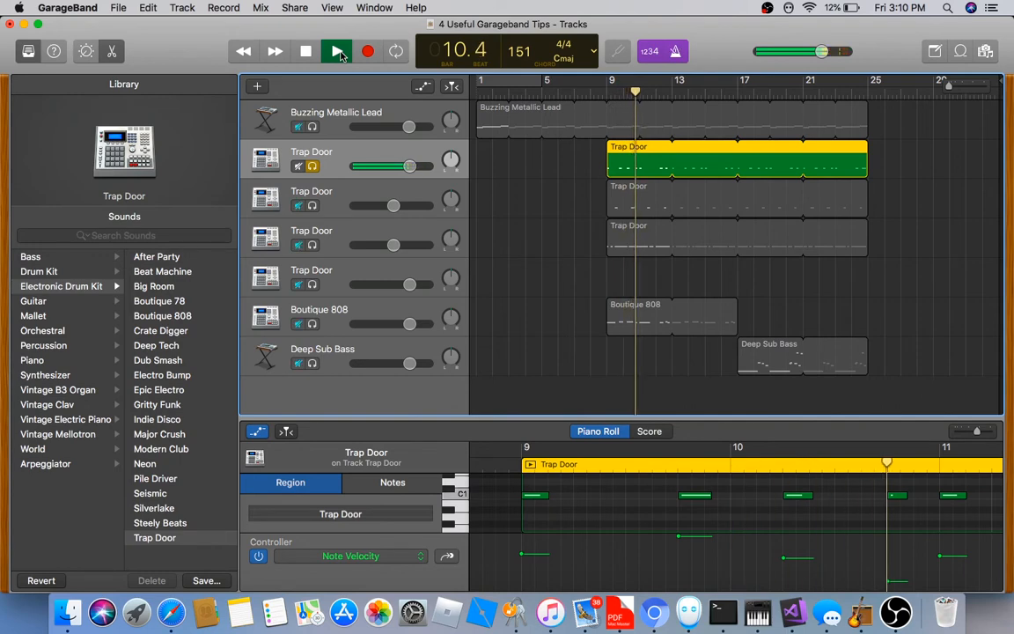
click(338, 52)
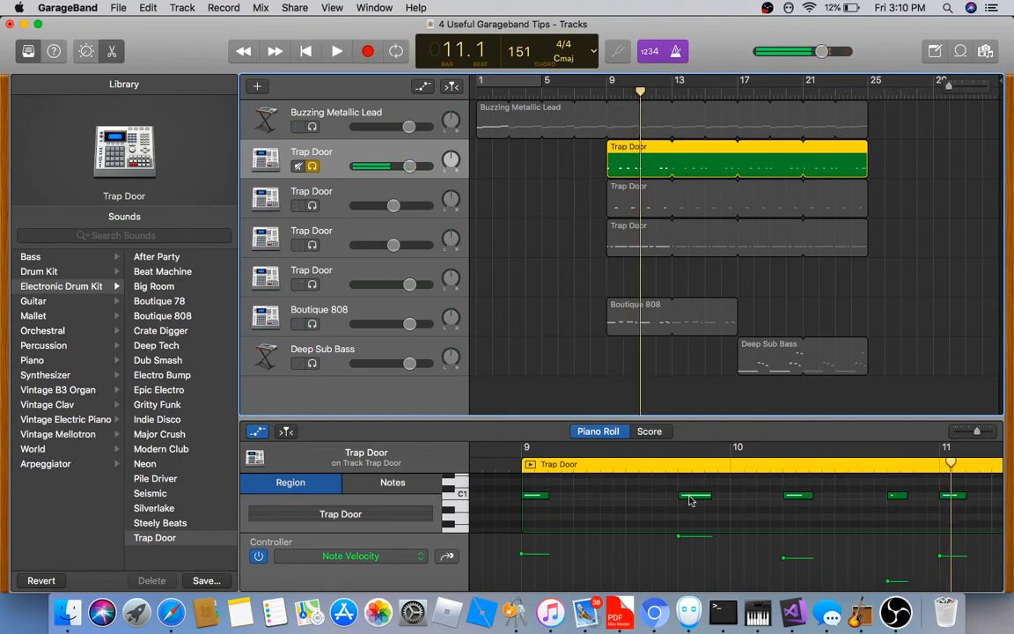
Lower the 9.4 hit's velocity to 74, even out the other hits, then unsolo the track
click(691, 500)
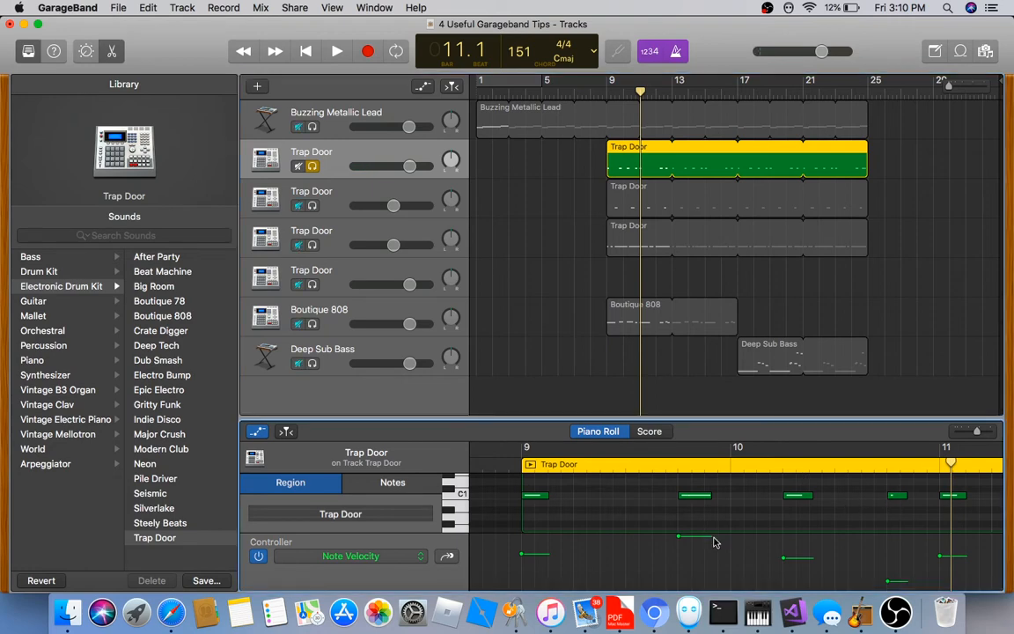
drag(678, 536, 678, 558)
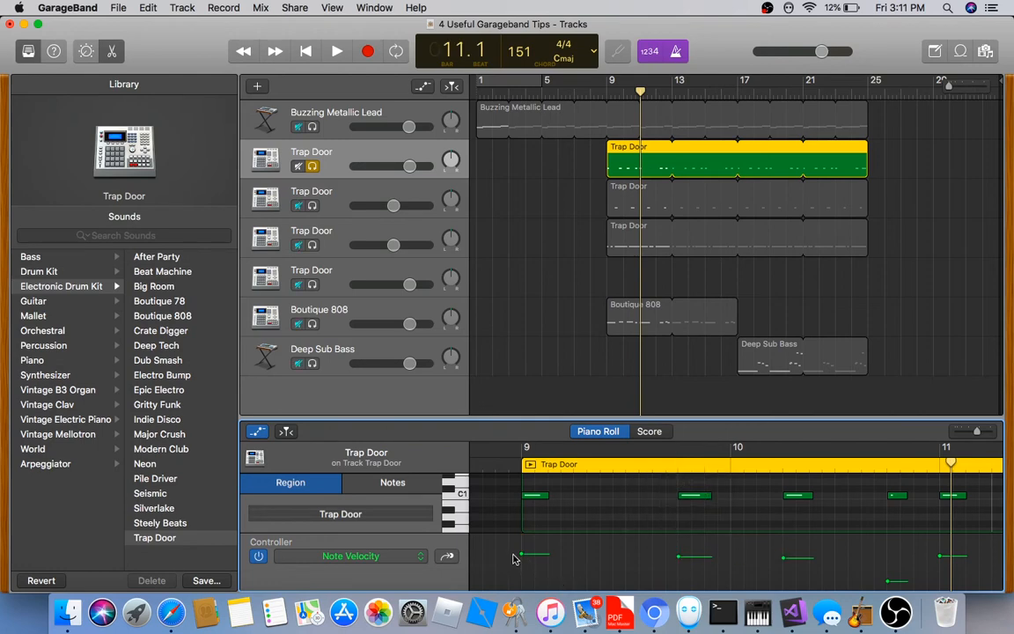
drag(513, 555, 993, 569)
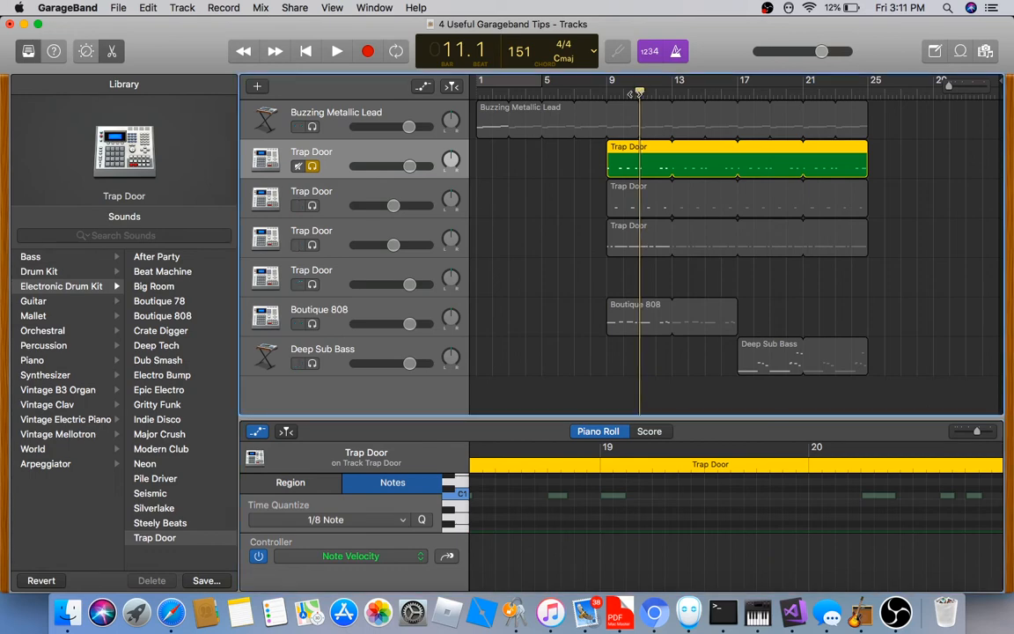
drag(641, 89, 607, 89)
scroll(660, 555, left, 10)
scroll(662, 563, left, 6)
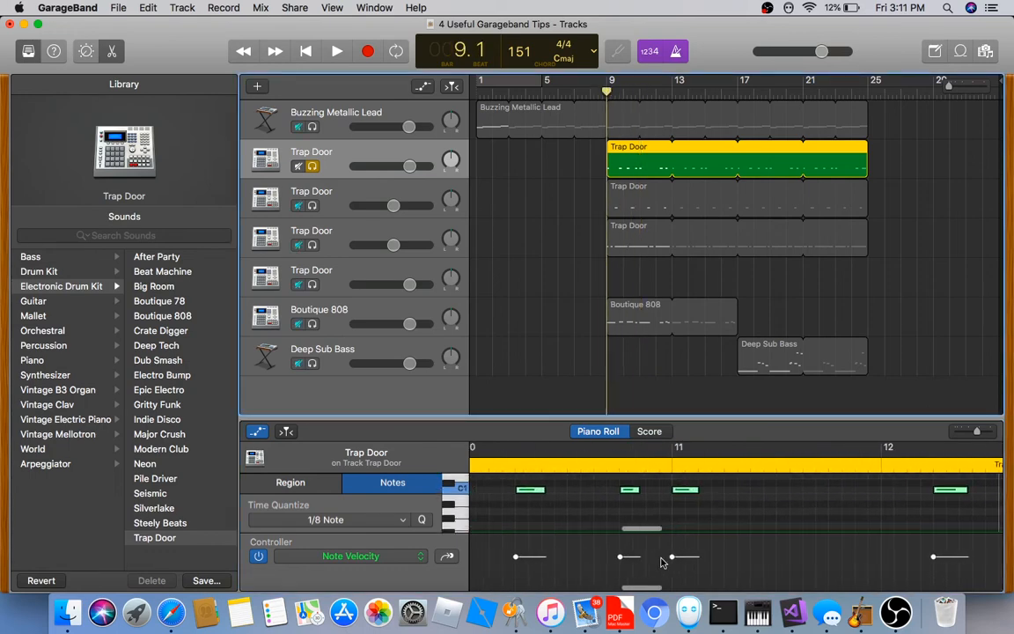
scroll(663, 563, left, 1)
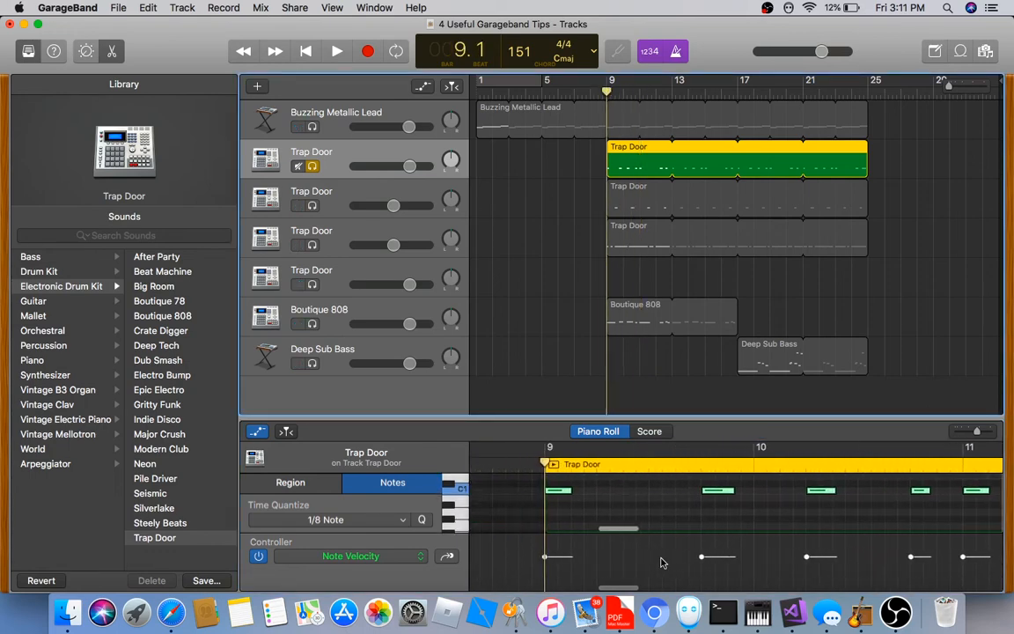
click(656, 519)
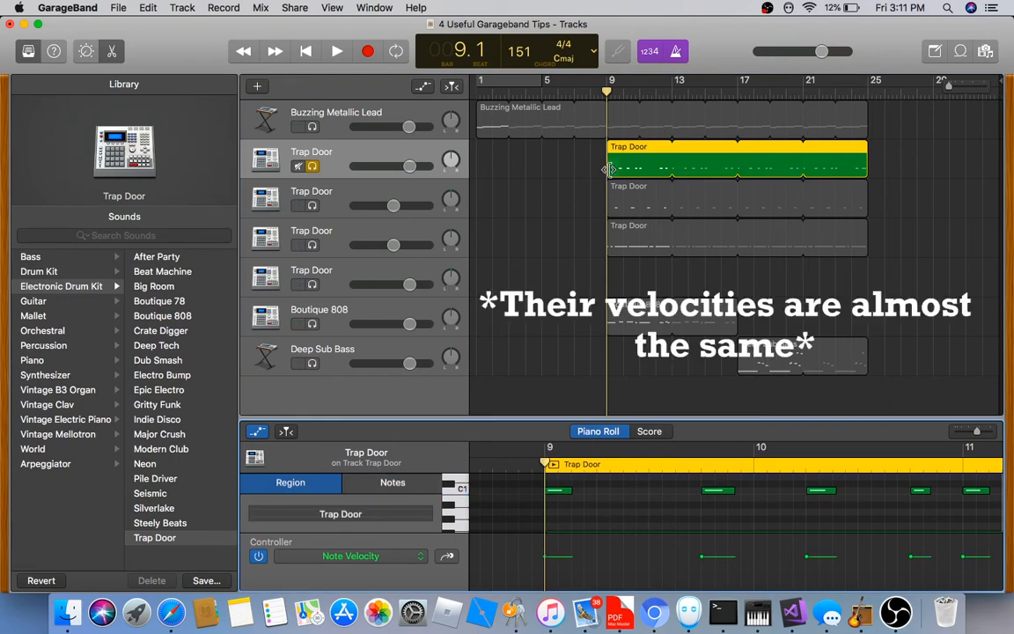
click(313, 167)
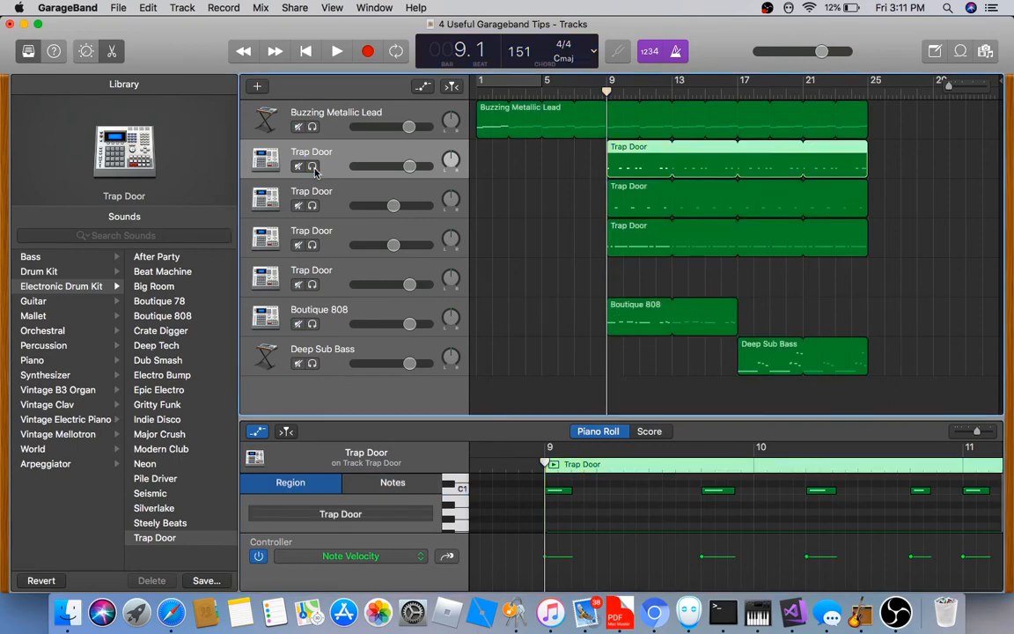
Solo the fourth Trap Door track, show its region's notes, and audition the drum pattern
click(312, 244)
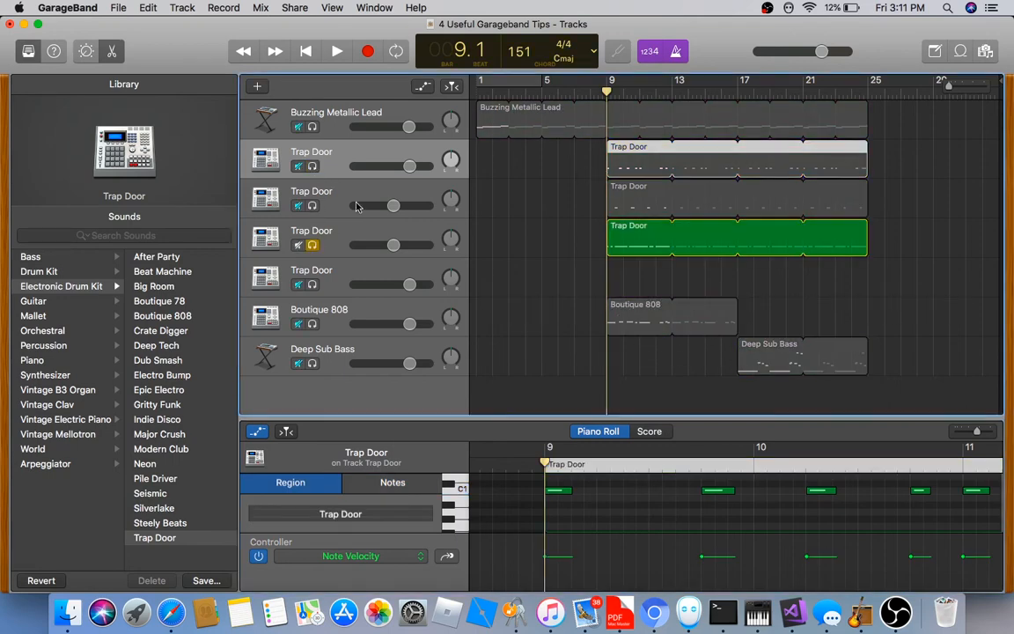
click(385, 246)
scroll(619, 513, right, 2)
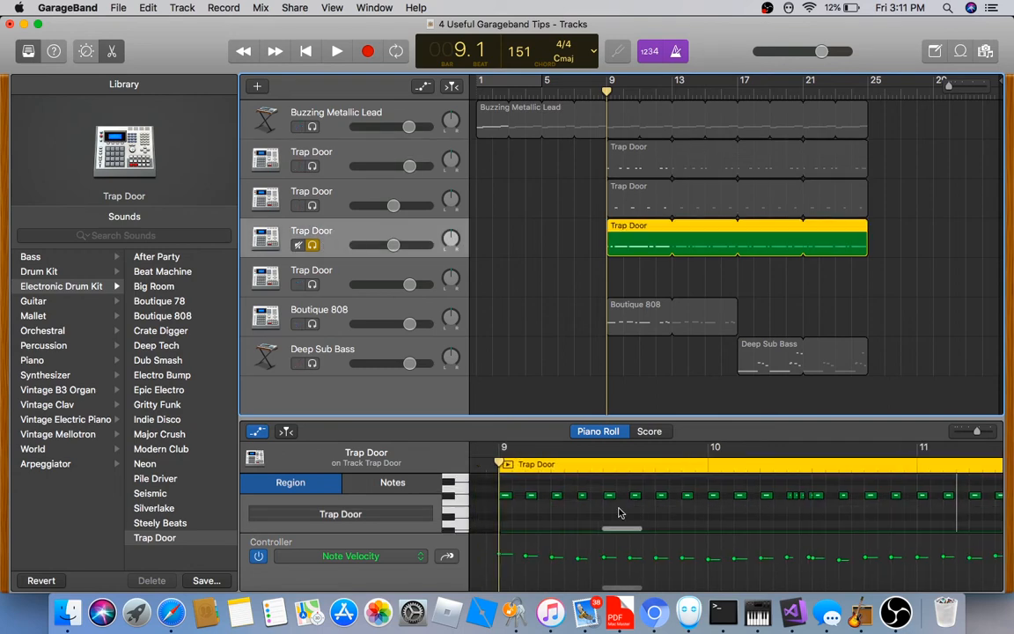
scroll(621, 510, right, 5)
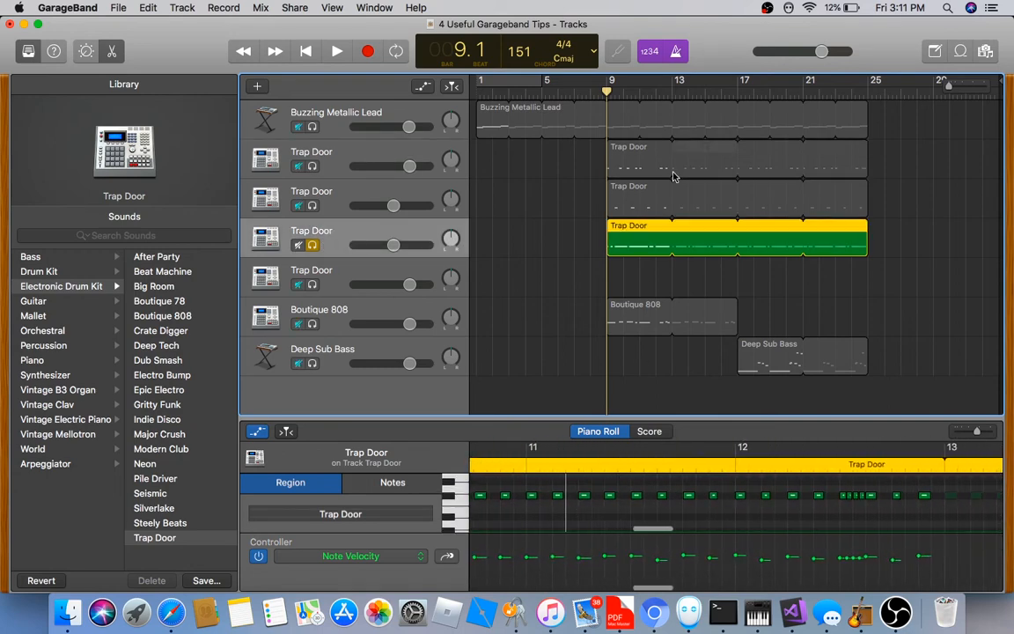
click(339, 53)
scroll(615, 524, left, 2)
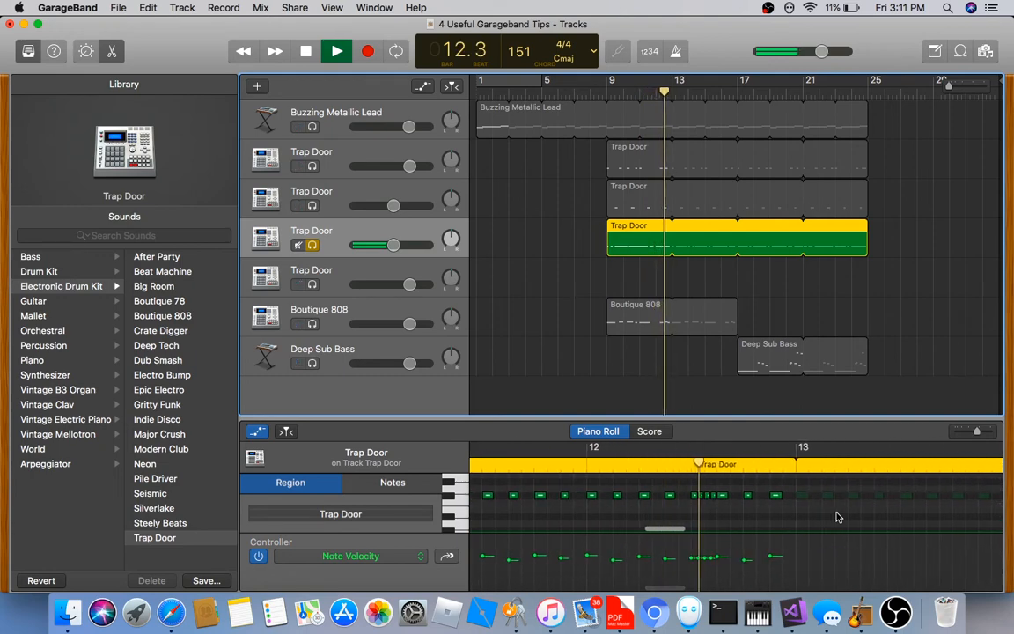
key(space)
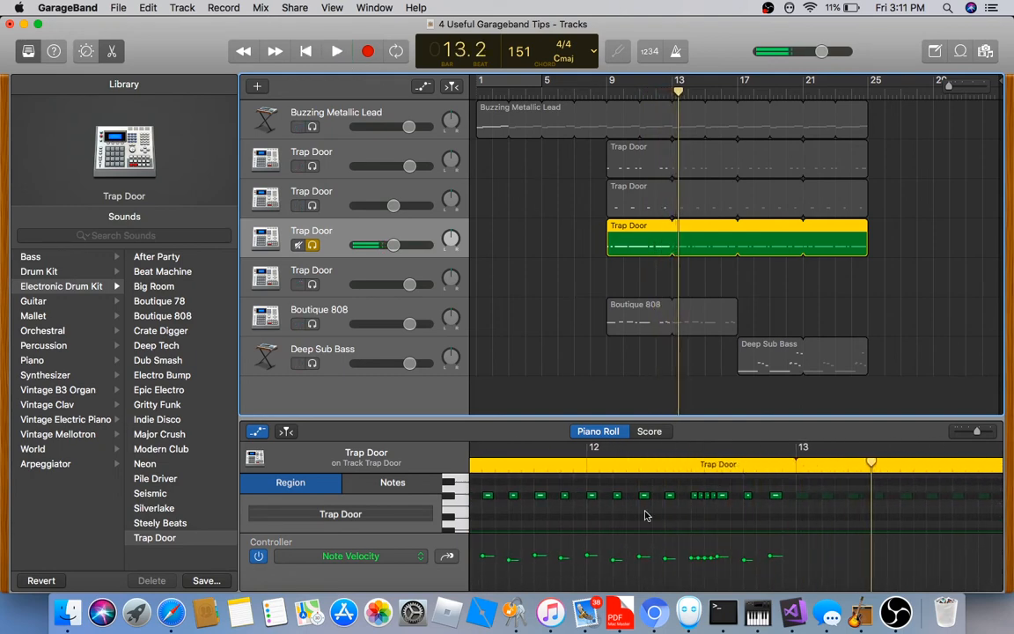
scroll(645, 516, left, 15)
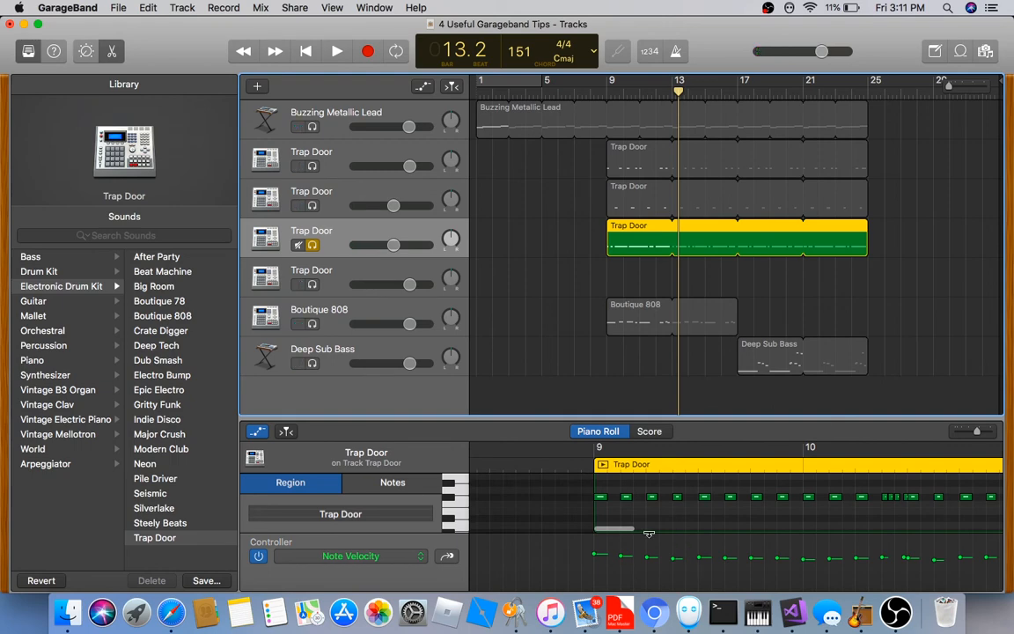
scroll(649, 533, right, 3)
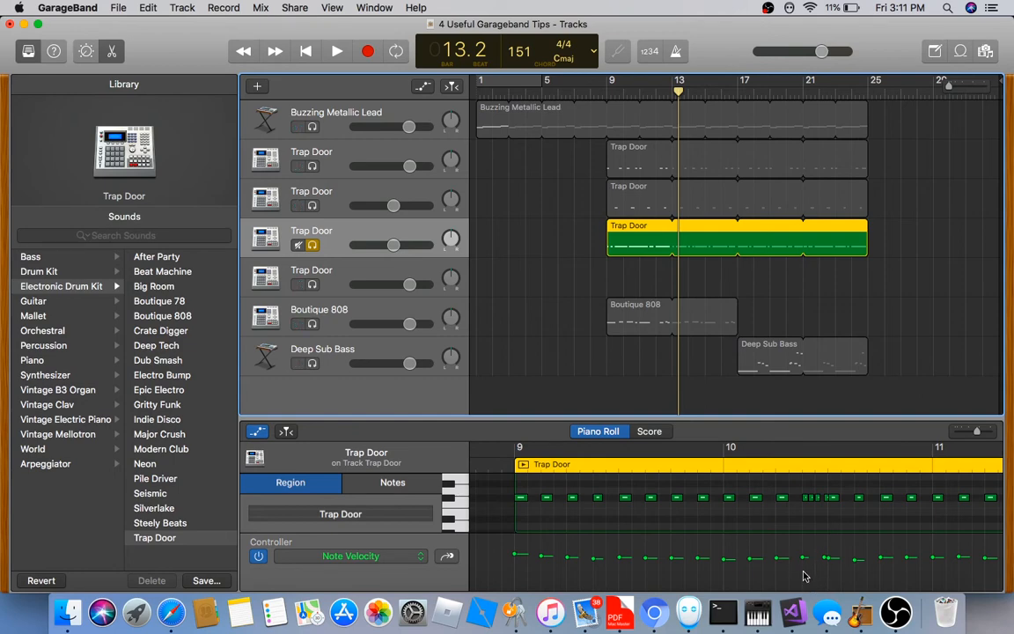
Raise one drum note's velocity to 73 and play it back from bar 9
drag(801, 584, 835, 563)
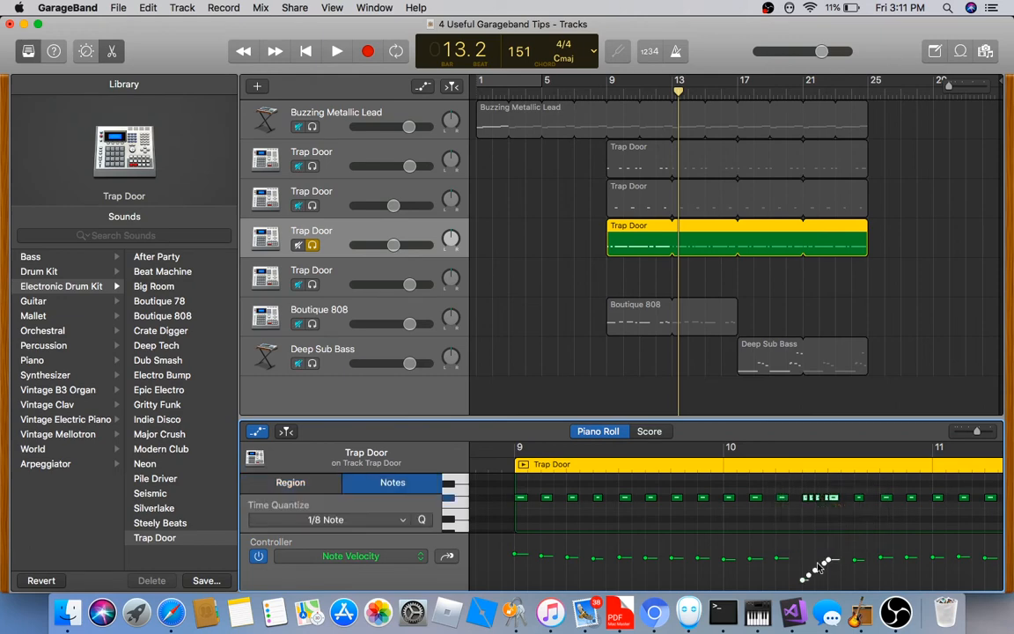
click(615, 89)
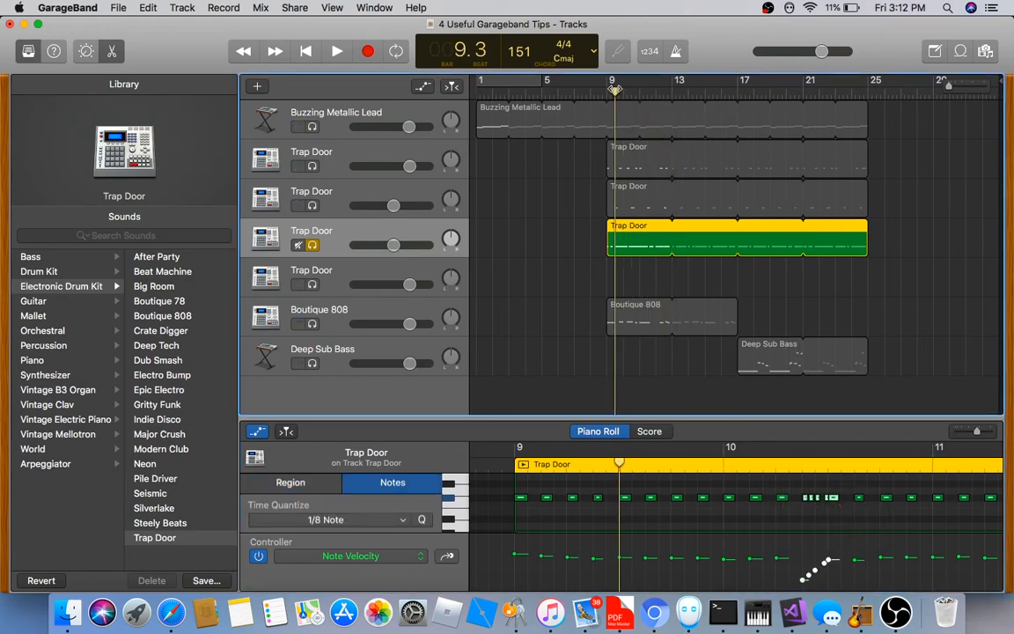
click(338, 53)
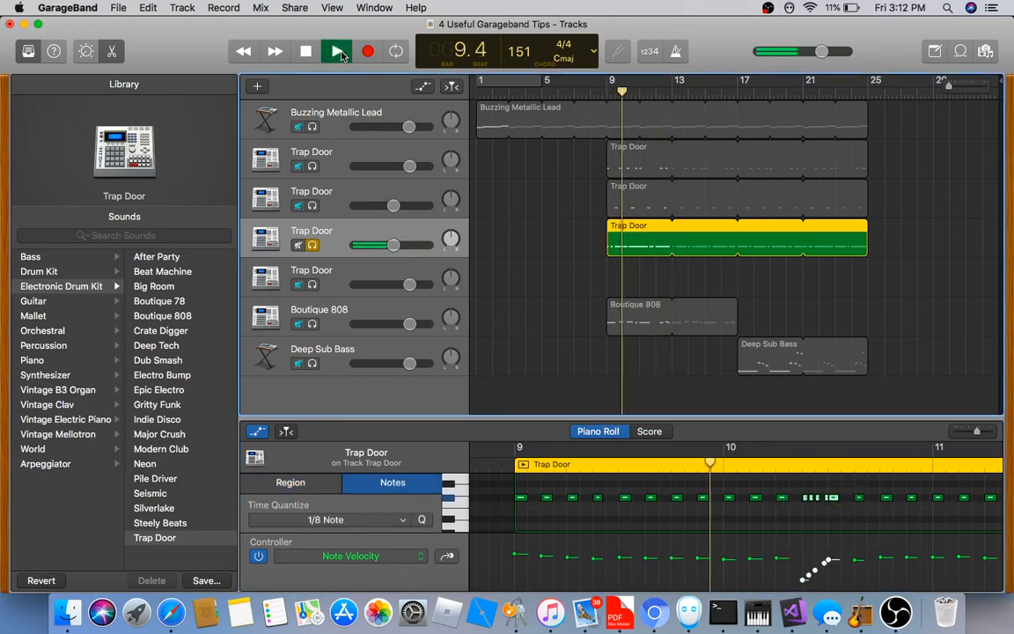
click(342, 56)
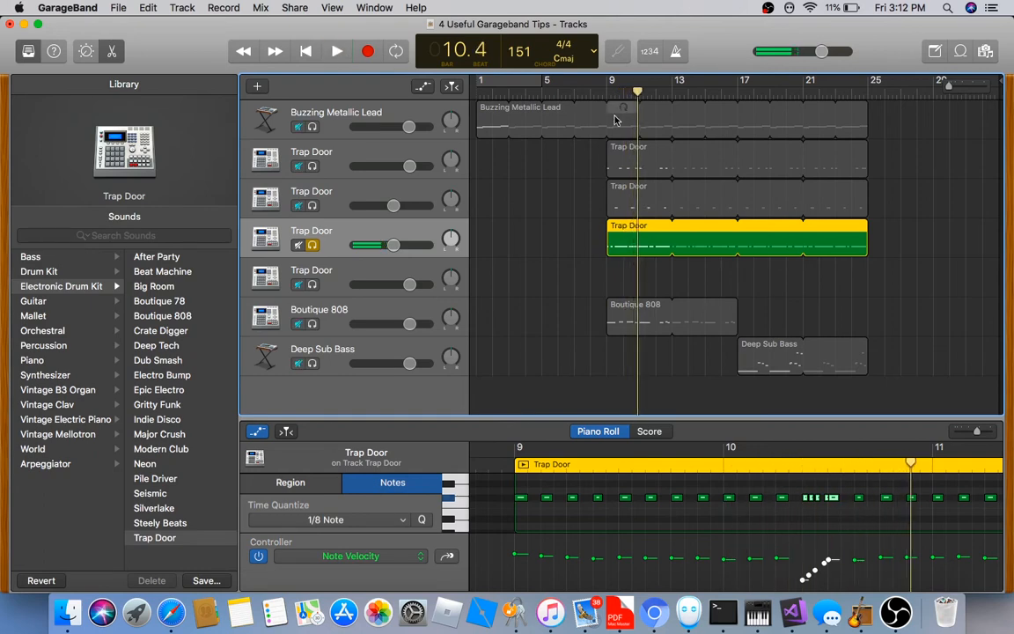
Select the five-note roll near bar 12 and drag its velocities to one level
mouse_move(635, 97)
mouse_down()
mouse_move(628, 98)
mouse_move(647, 98)
mouse_up()
scroll(848, 480, right, 5)
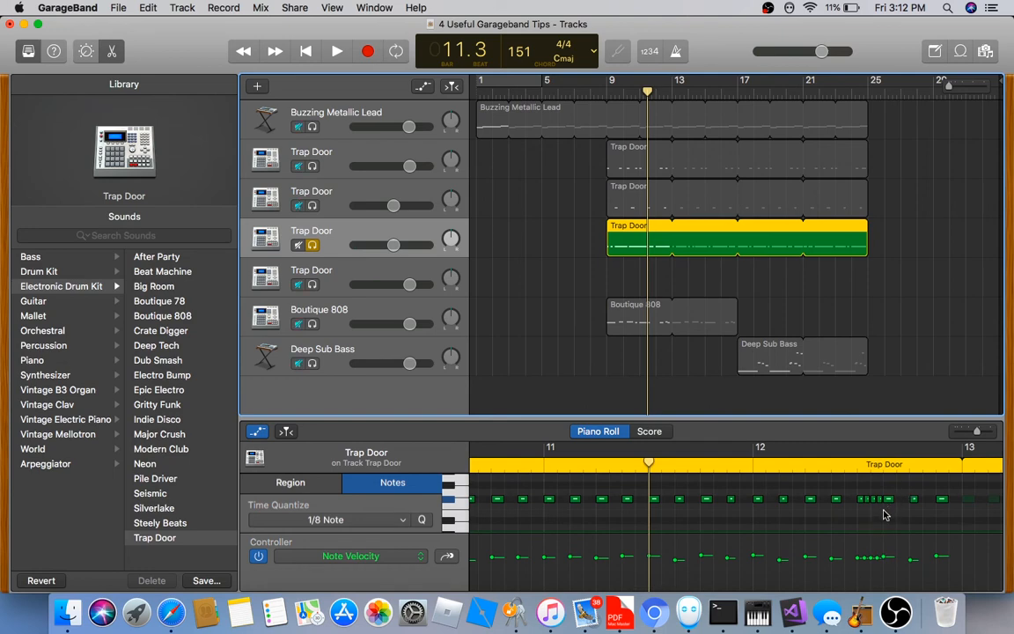
drag(891, 515, 850, 487)
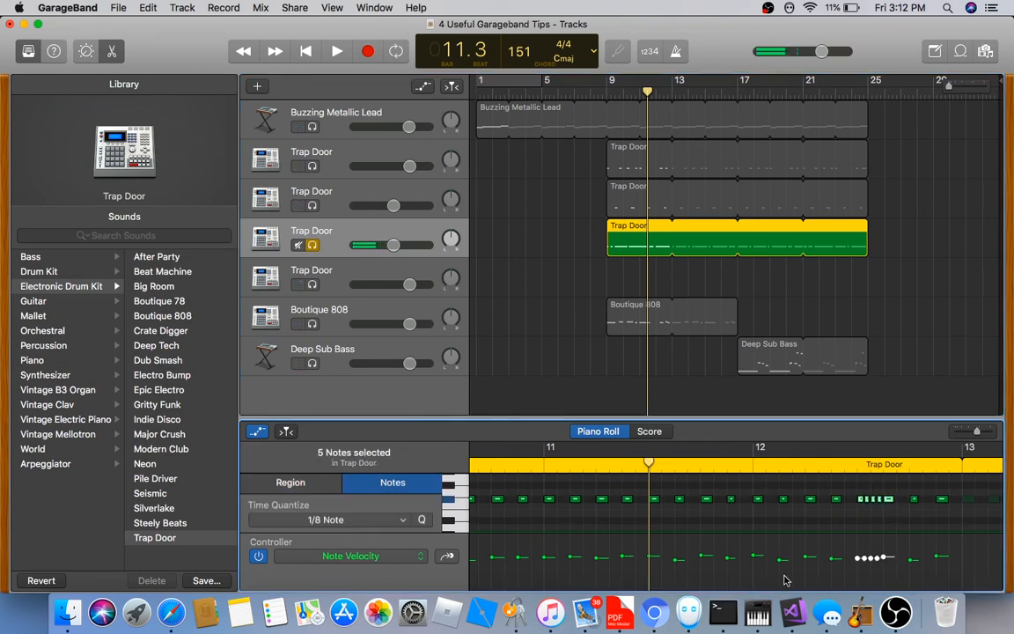
mouse_move(786, 575)
mouse_down()
mouse_move(890, 578)
mouse_move(898, 574)
mouse_move(871, 561)
mouse_move(894, 551)
mouse_up()
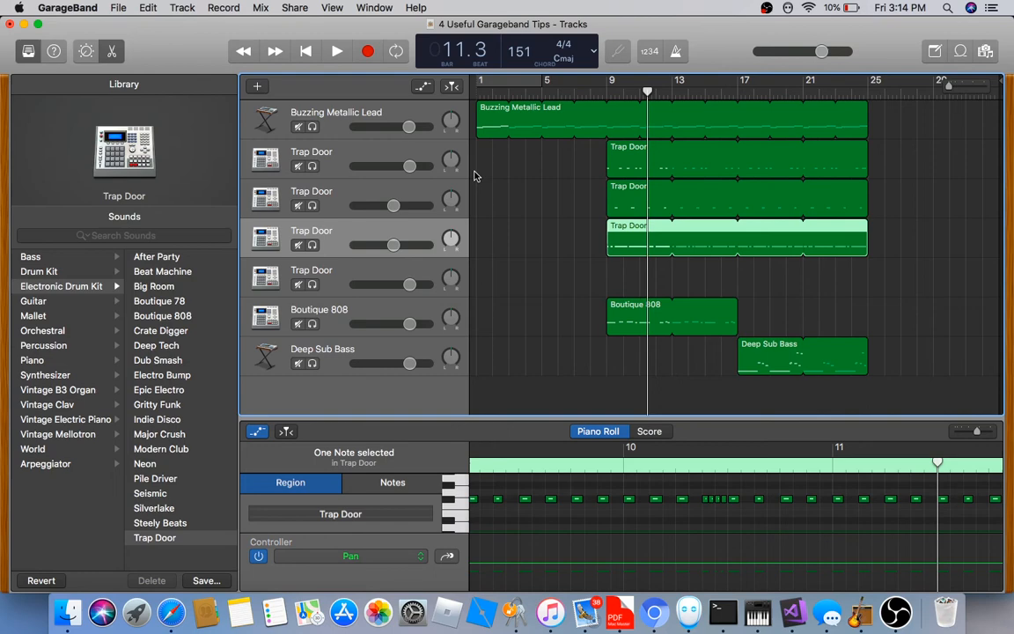
Deselect the notes, return the playhead to bar 1, and show the Buzzing Metallic Lead region's notes
click(600, 522)
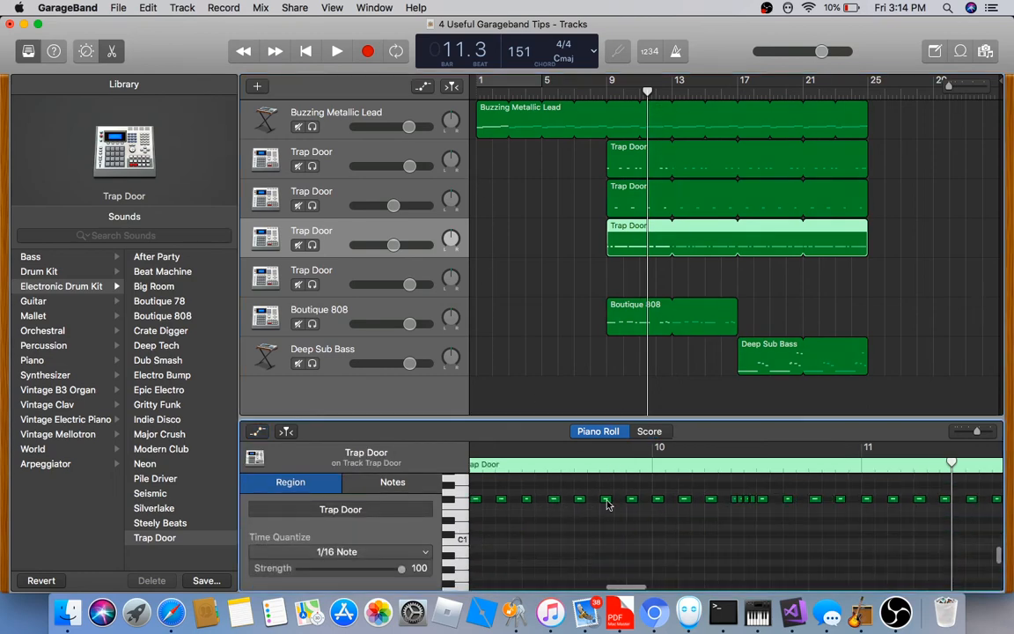
scroll(606, 493, left, 3)
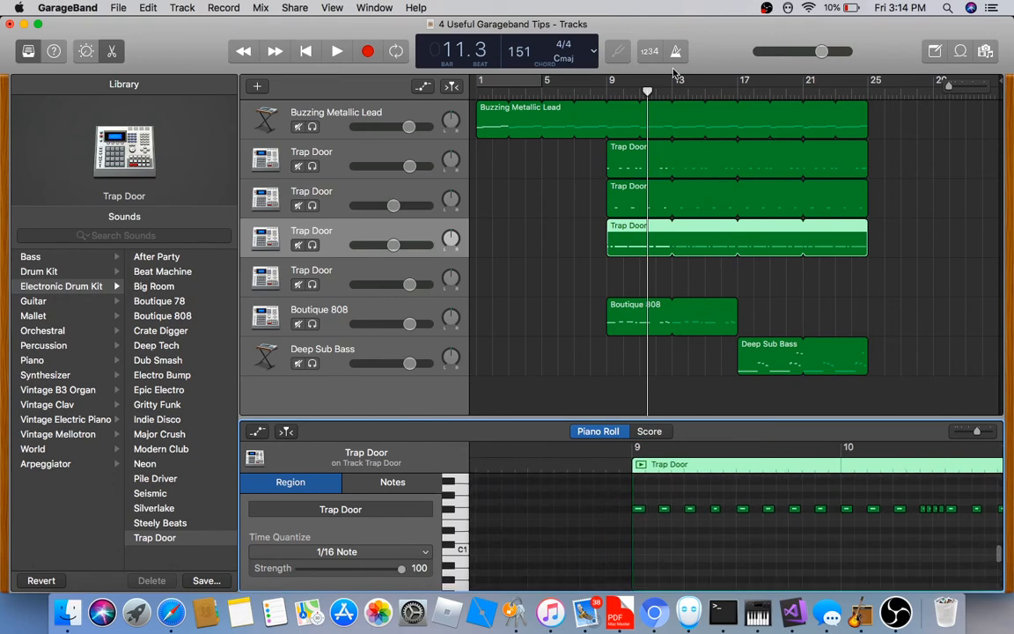
drag(647, 93, 469, 88)
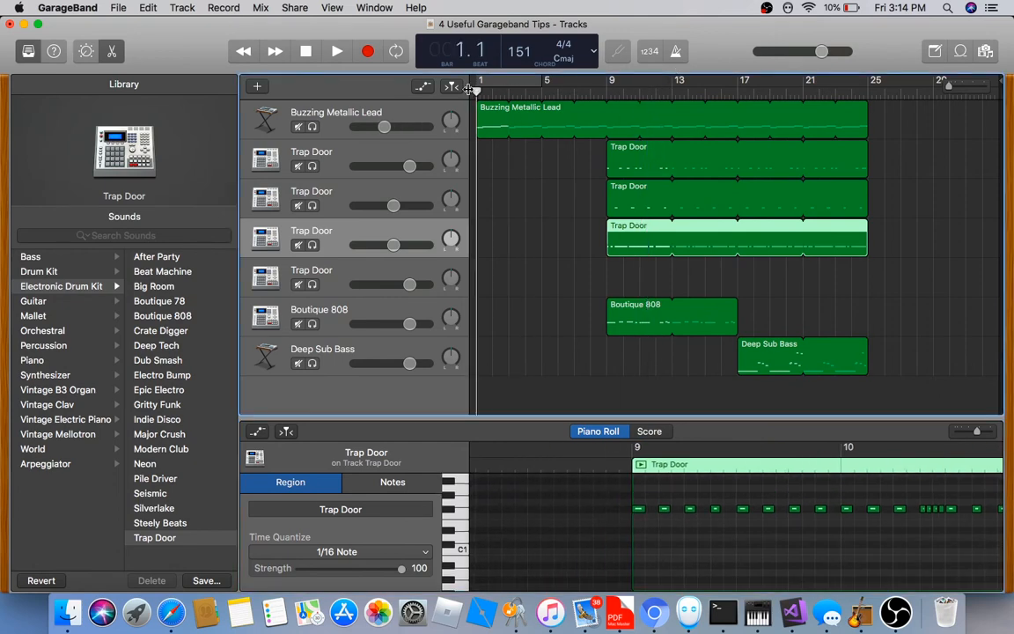
click(496, 130)
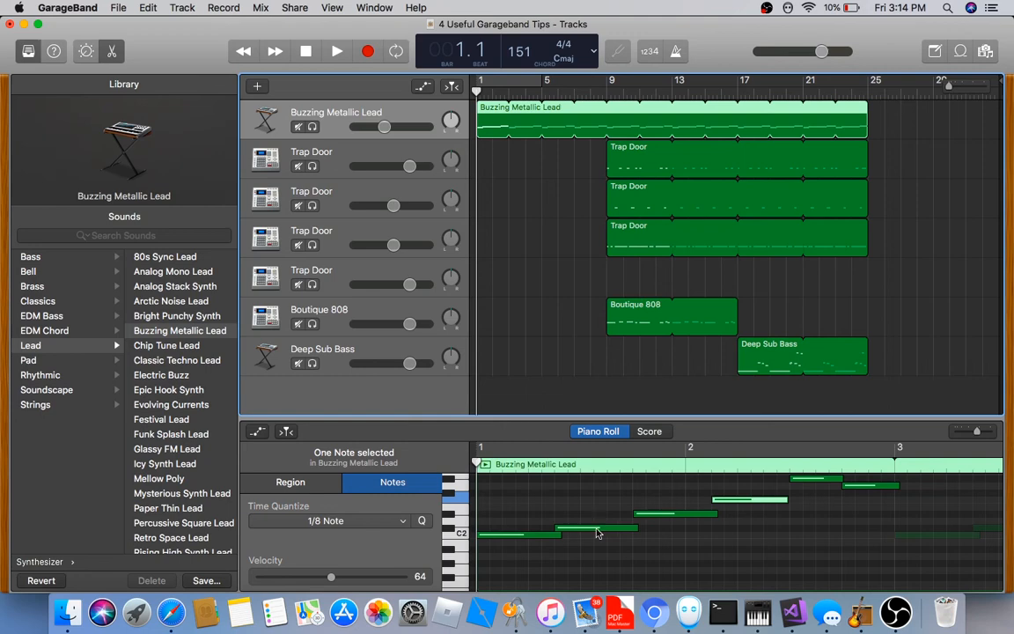
Add a test note to the lead, lengthen it to about one beat, then delete it
scroll(598, 533, down, 3)
scroll(597, 533, up, 3)
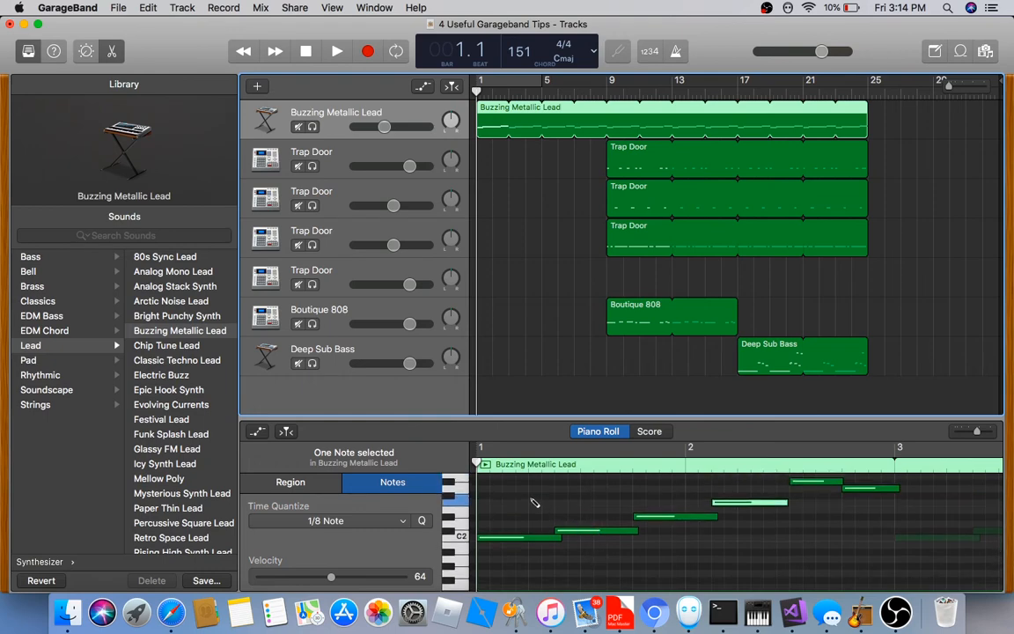
super+click(532, 496)
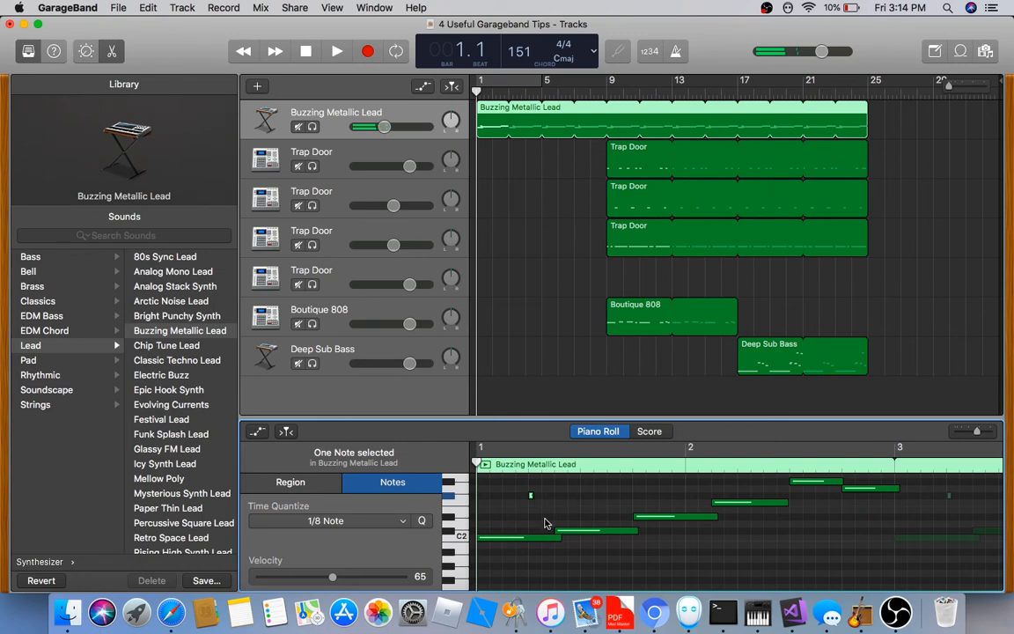
drag(531, 496, 589, 510)
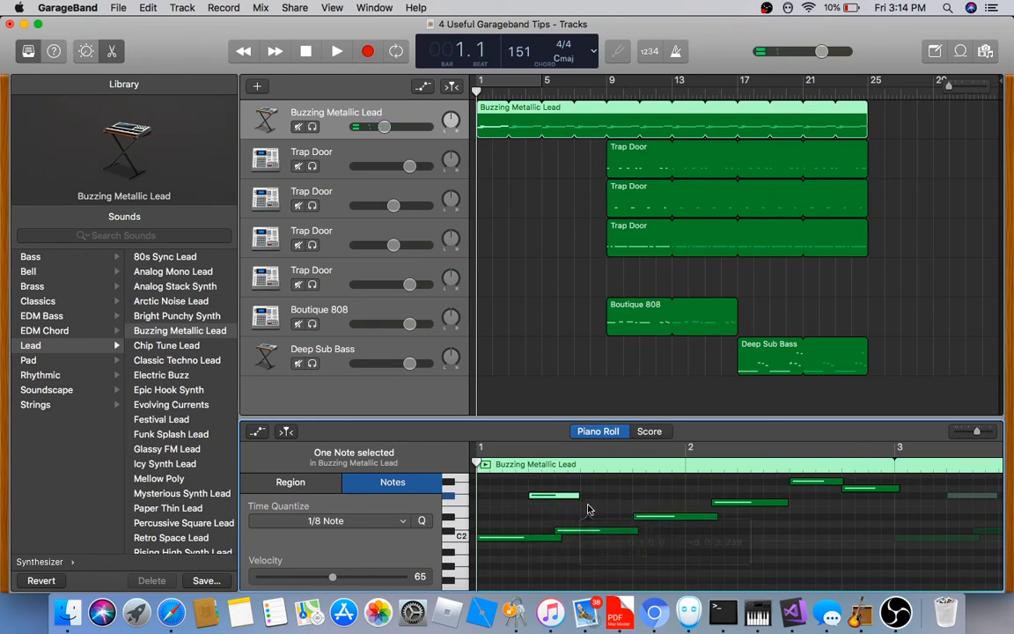
key(Delete)
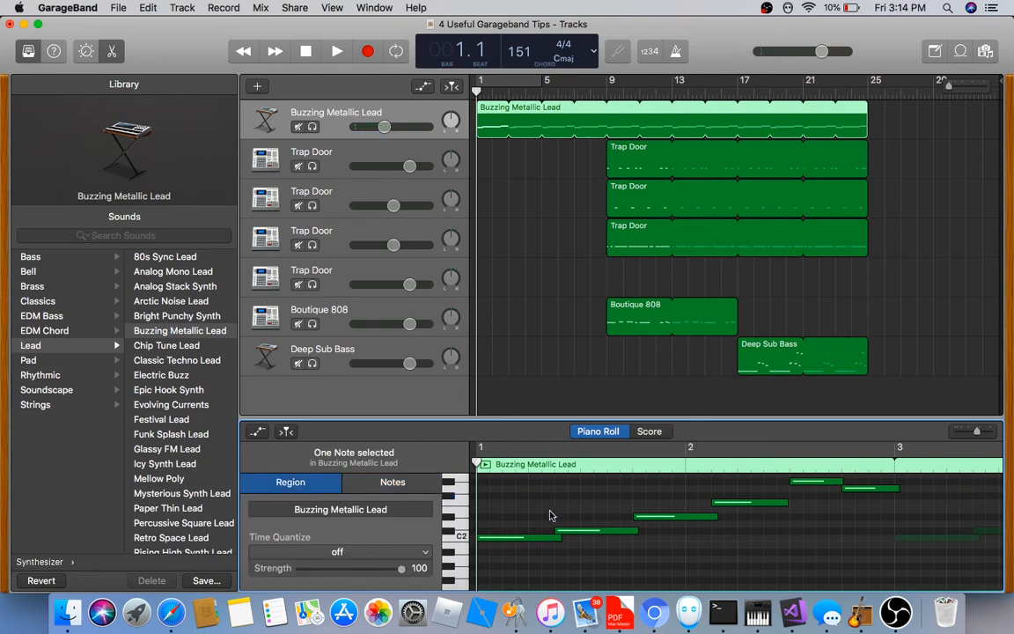
Add a note above the first C2 lead note, then show the fourth Trap Door region from bar 9
click(535, 539)
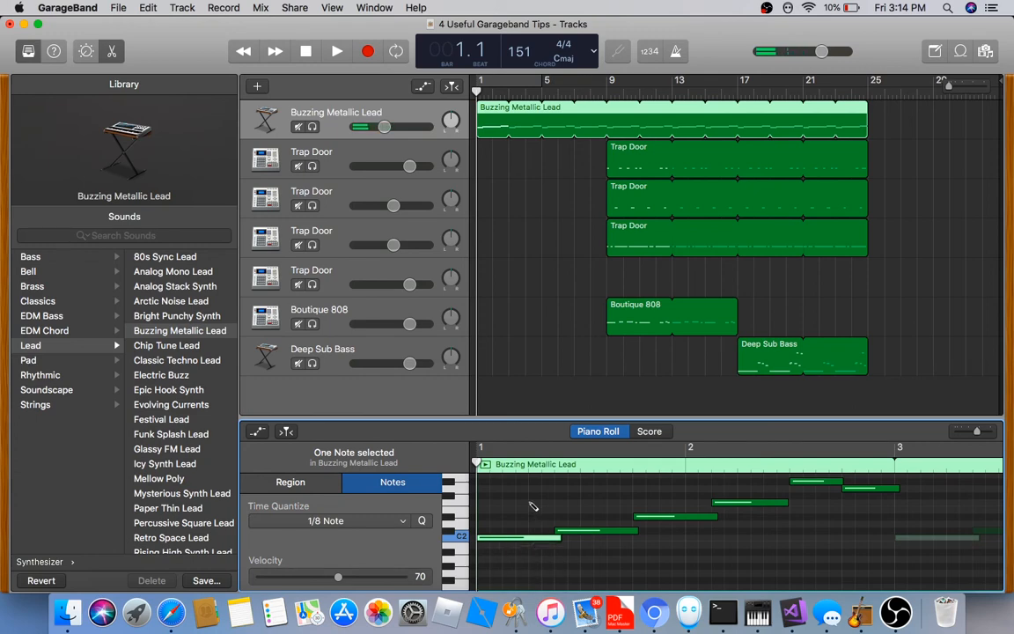
super+click(485, 503)
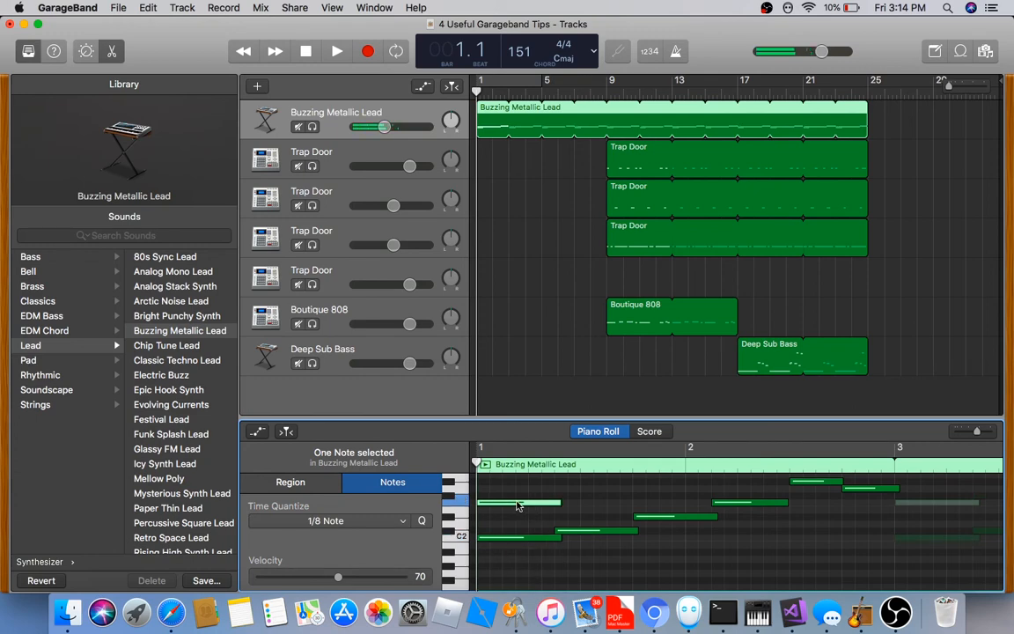
click(519, 505)
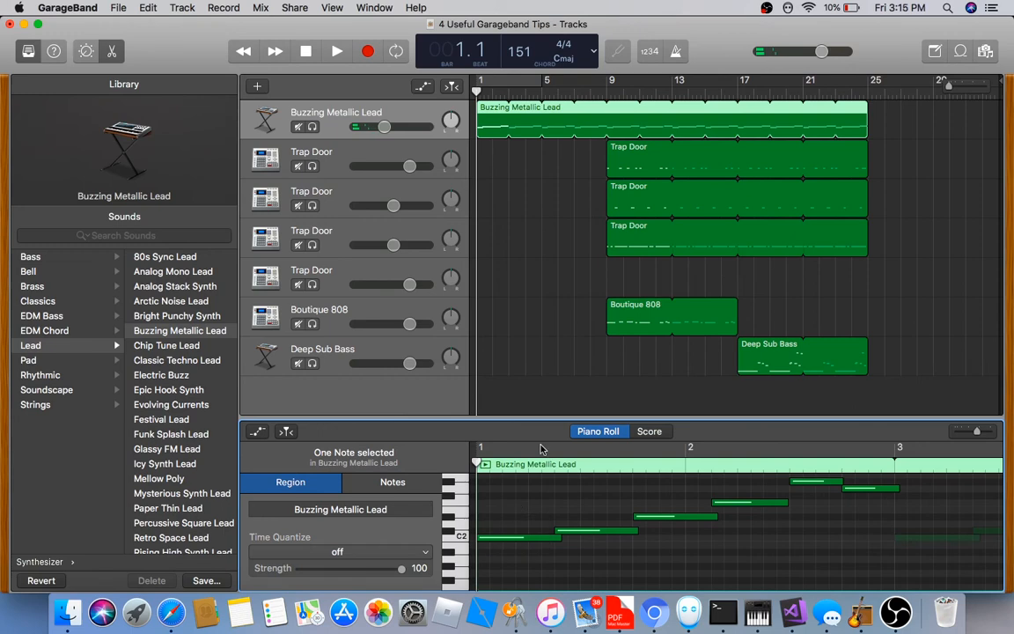
click(630, 251)
drag(477, 89, 607, 95)
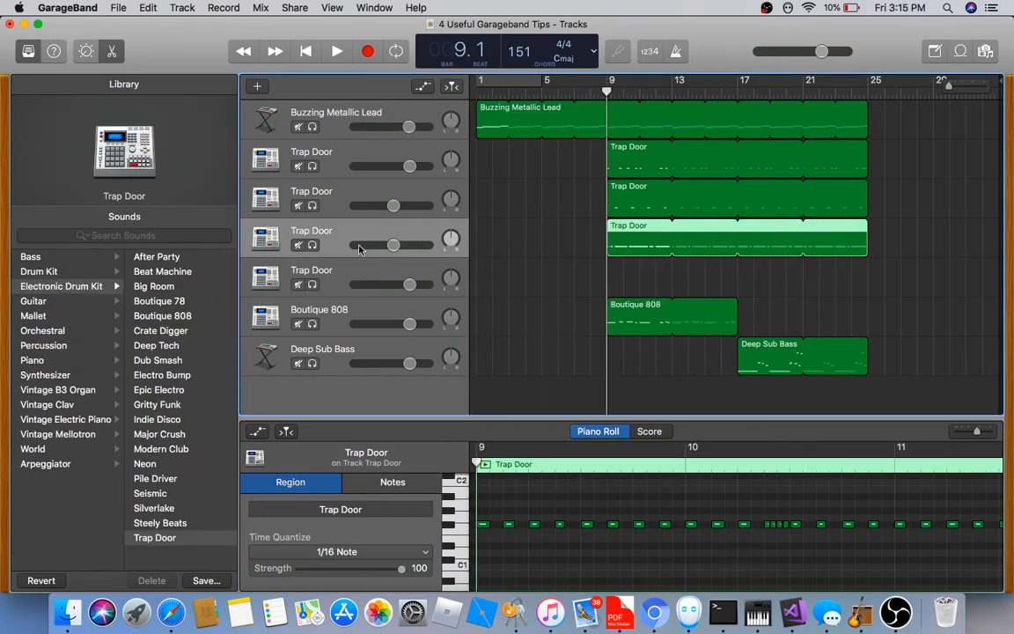
Solo the fourth Trap Door track, lengthen one drum note, and play from bar 9
click(313, 246)
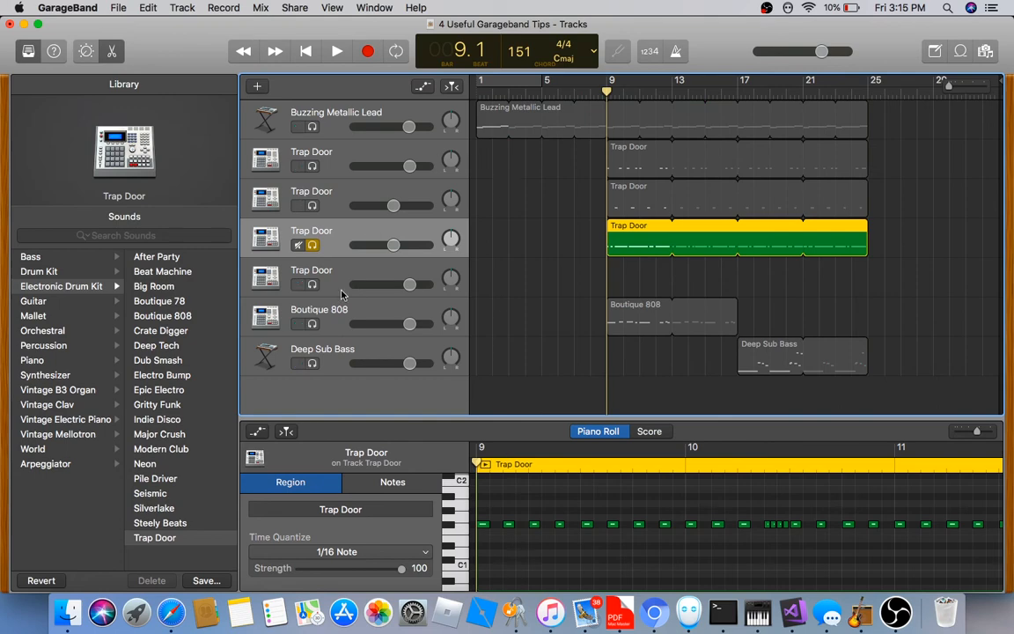
click(336, 51)
click(337, 51)
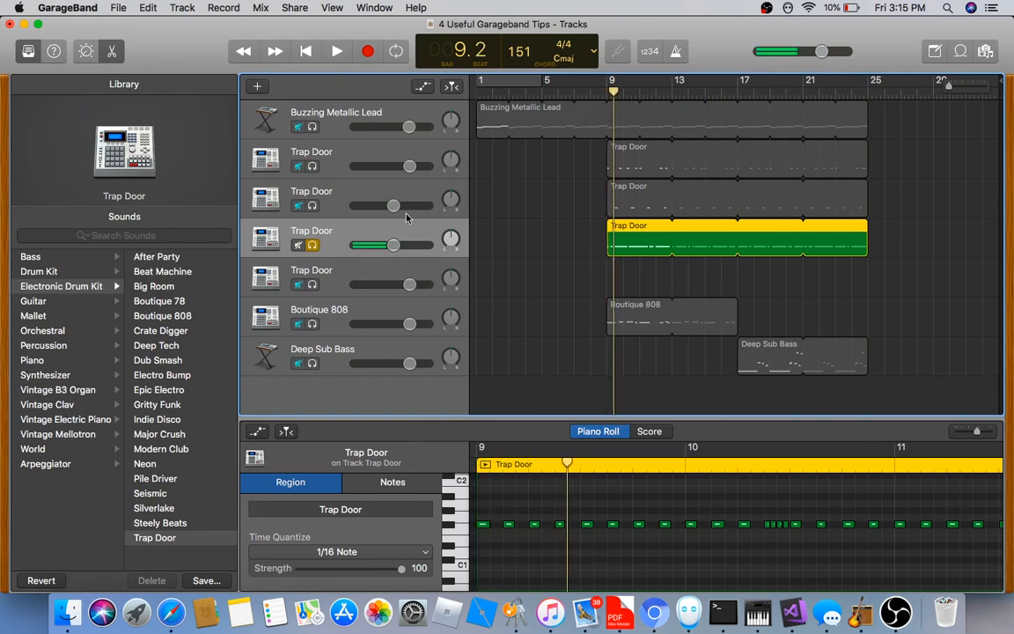
mouse_move(507, 524)
mouse_down()
mouse_move(576, 527)
mouse_move(499, 531)
mouse_up()
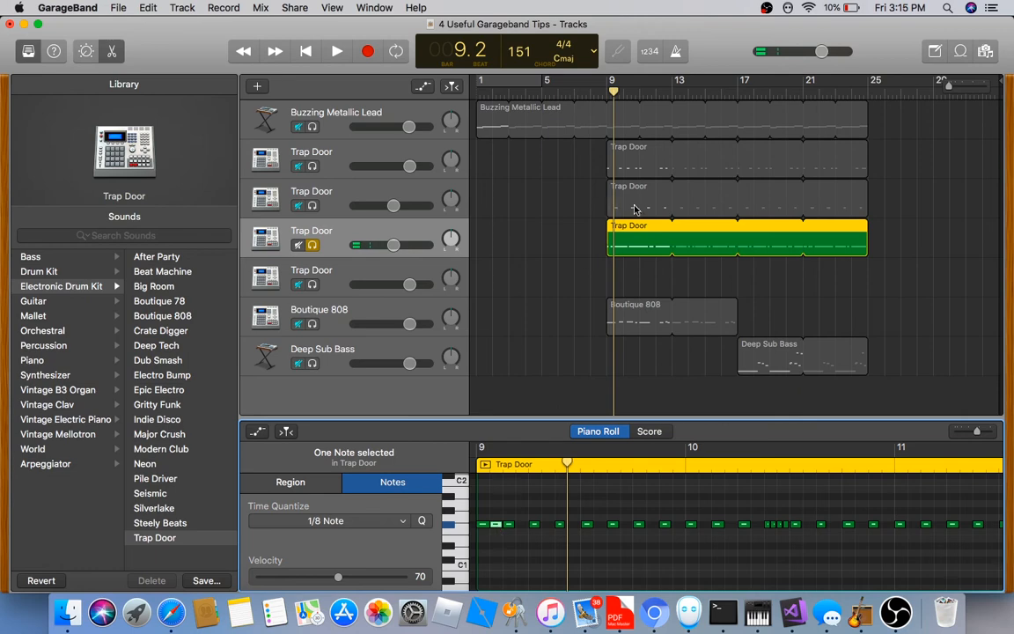
click(606, 92)
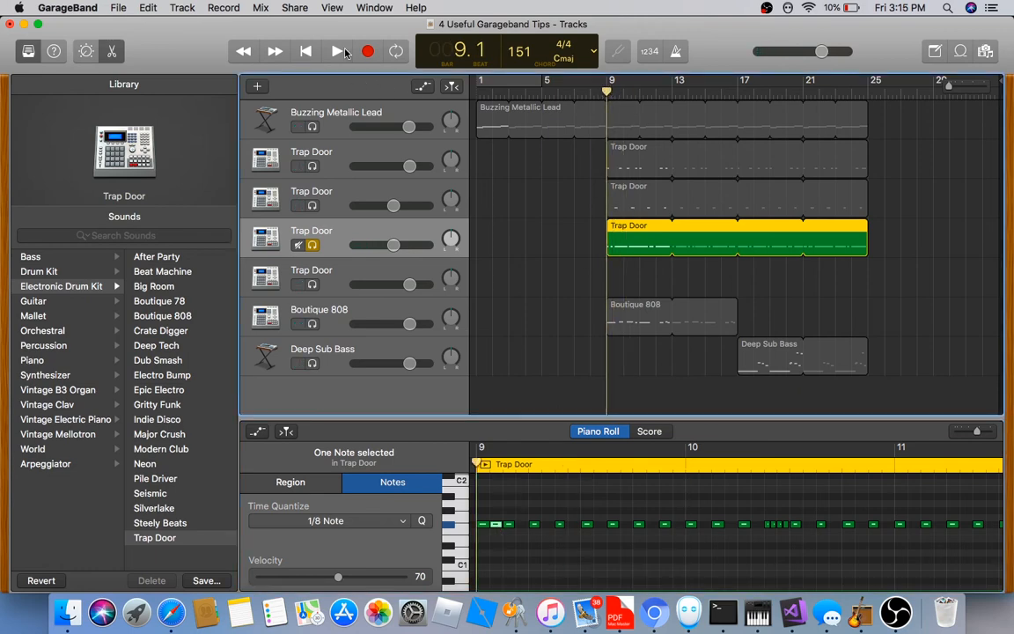
click(343, 52)
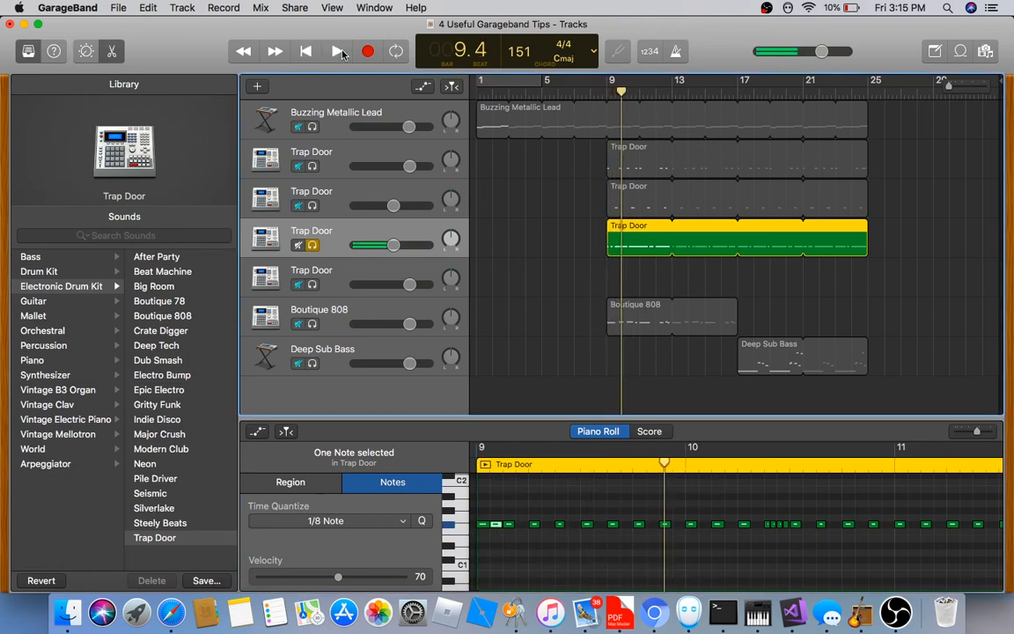
Select a drum note near bar 10 and listen to the pattern up to bar 11
click(650, 525)
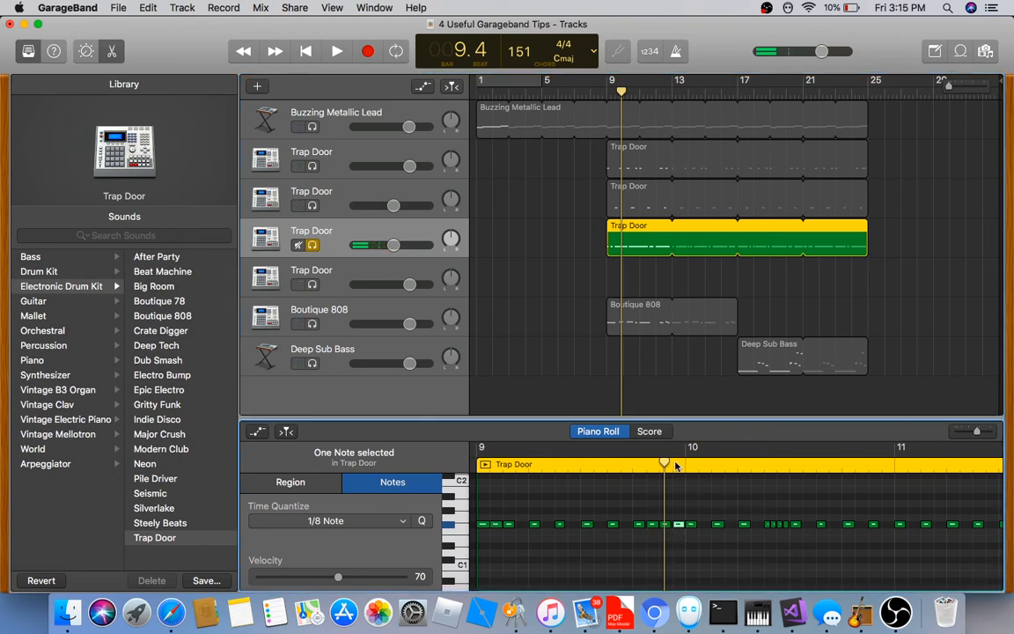
click(340, 52)
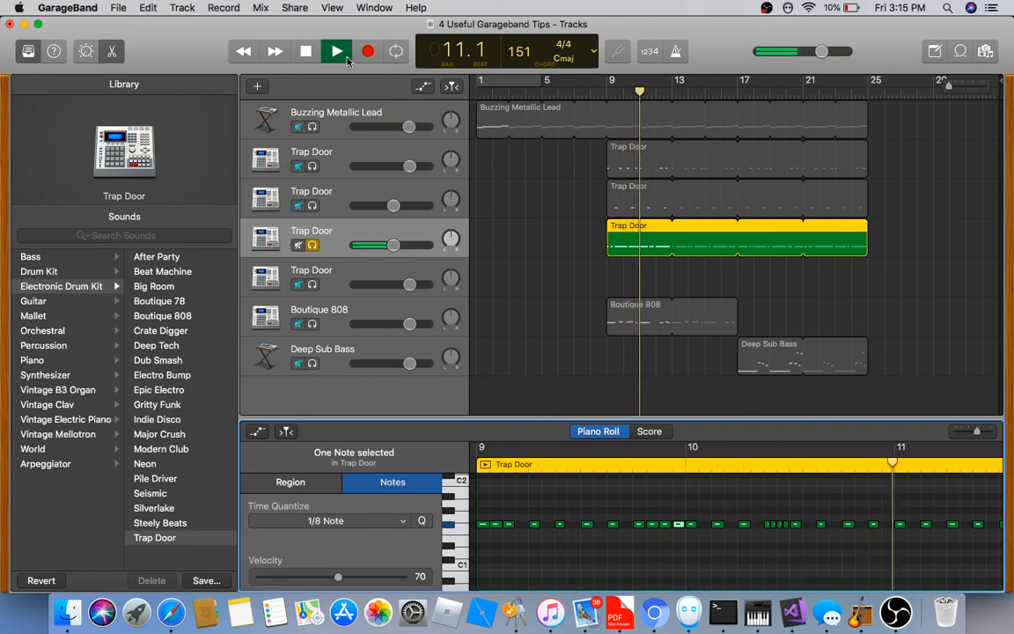
click(345, 55)
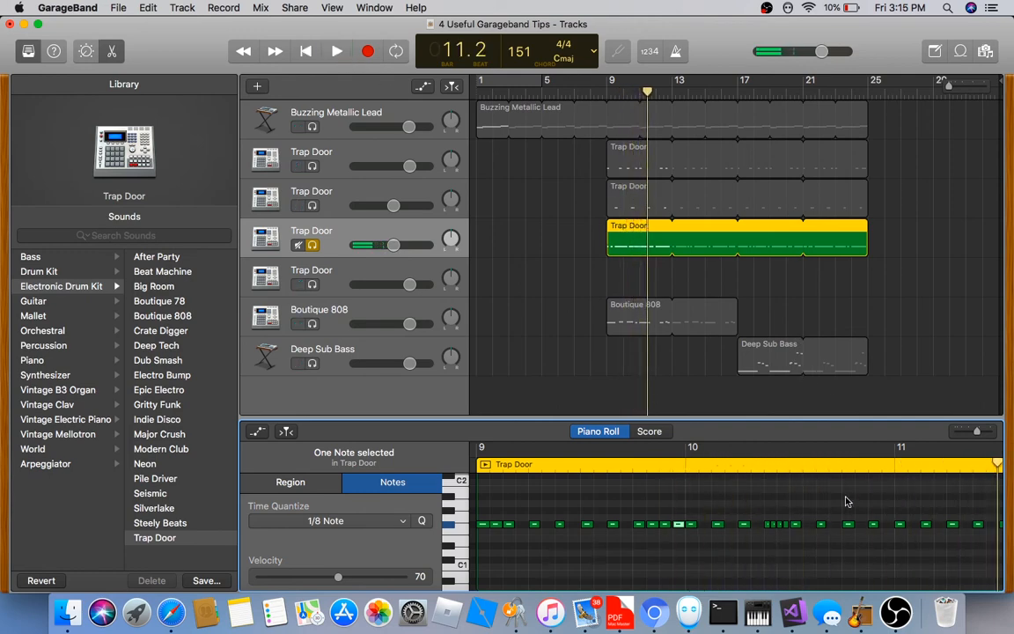
scroll(845, 510, right, 3)
Preview a bar-11 drum note, then show the controller lane and its list of controller types
click(776, 524)
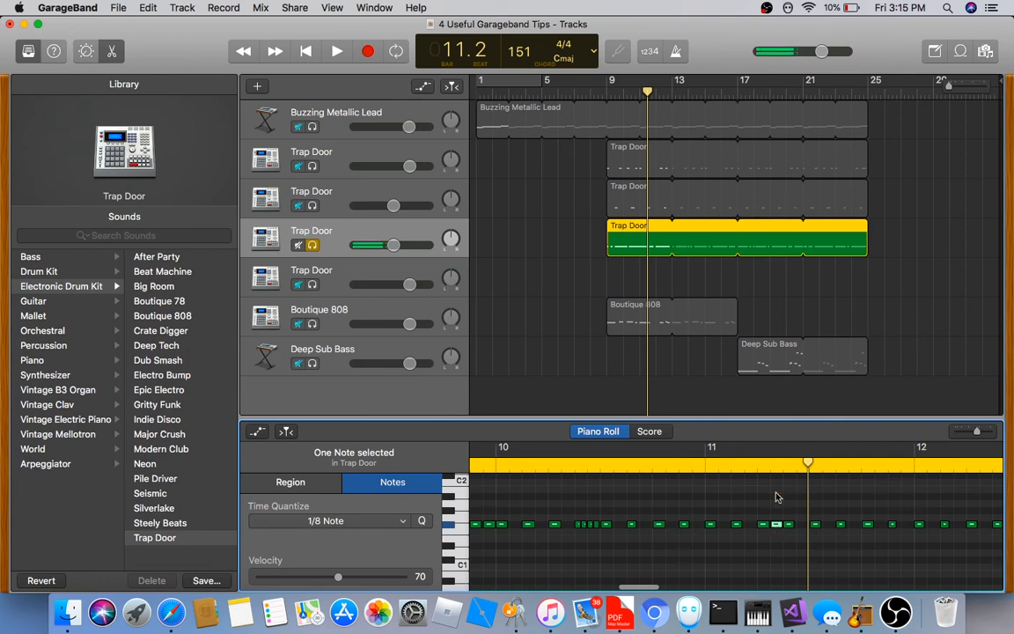
scroll(808, 491, right, 2)
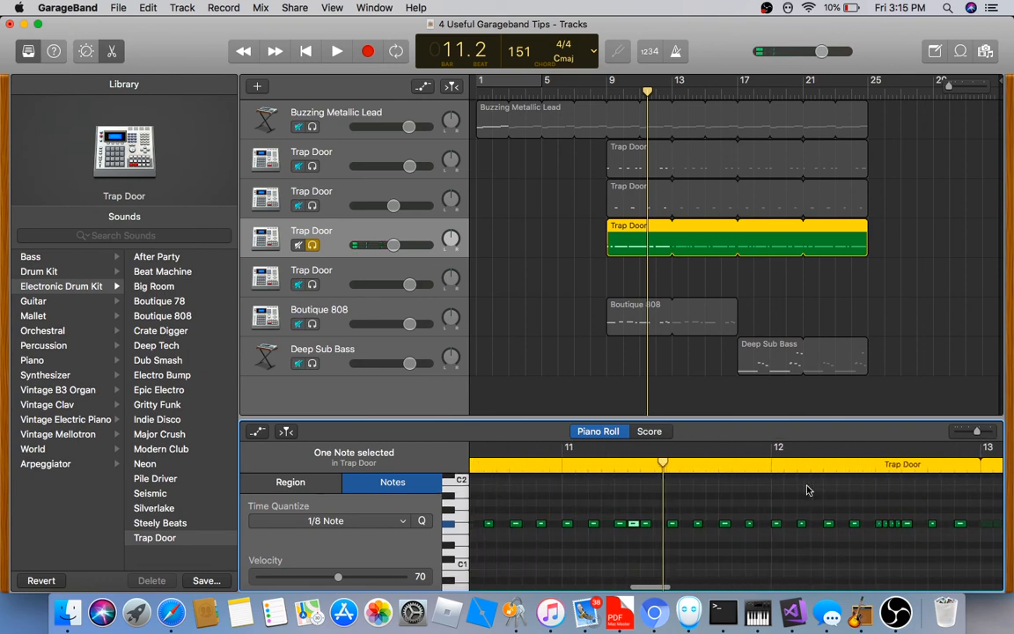
scroll(808, 491, left, 3)
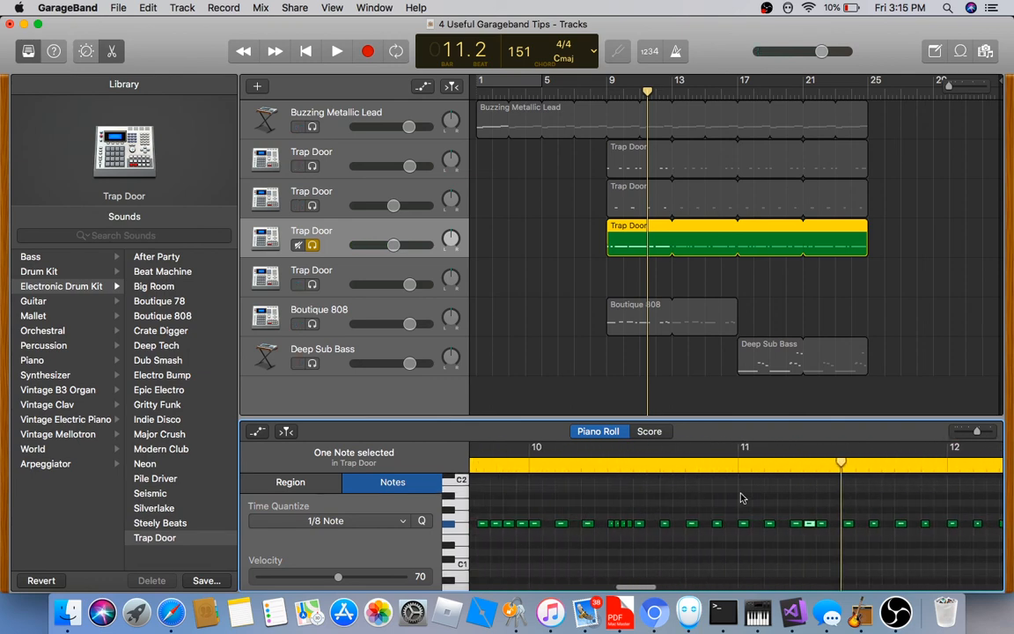
key(a)
click(415, 555)
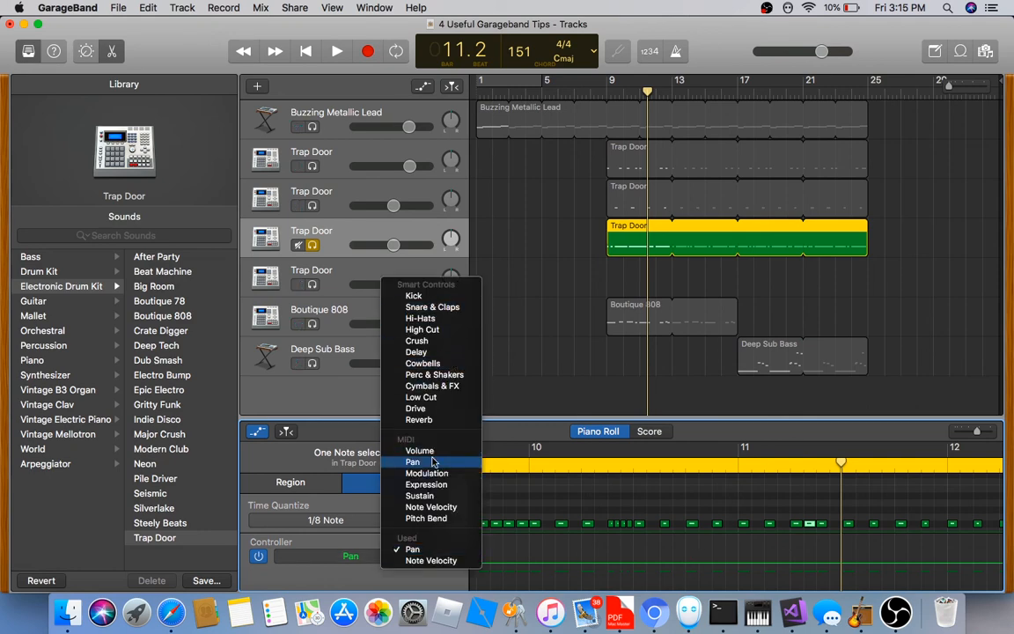
Switch the controller lane to Note Velocity and lower the second drum note's velocity
click(438, 508)
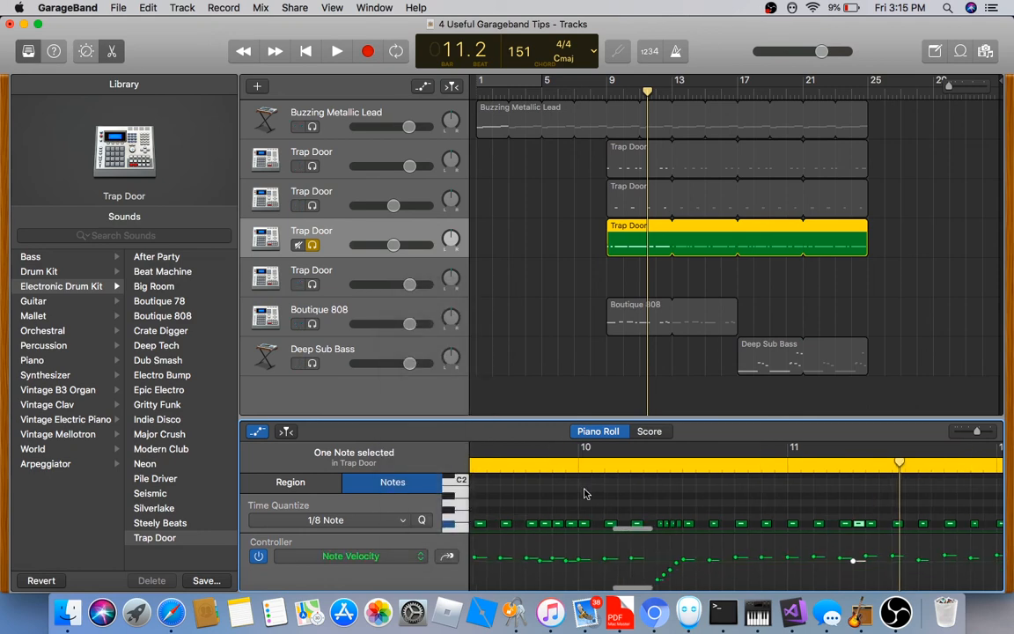
scroll(617, 524, left, 5)
drag(608, 561, 609, 566)
click(710, 510)
Lower the velocities of the drum hits at 9.4.2.1 and 11.2.2.1
scroll(711, 509, down, 1)
scroll(710, 514, down, 1)
scroll(710, 514, right, 1)
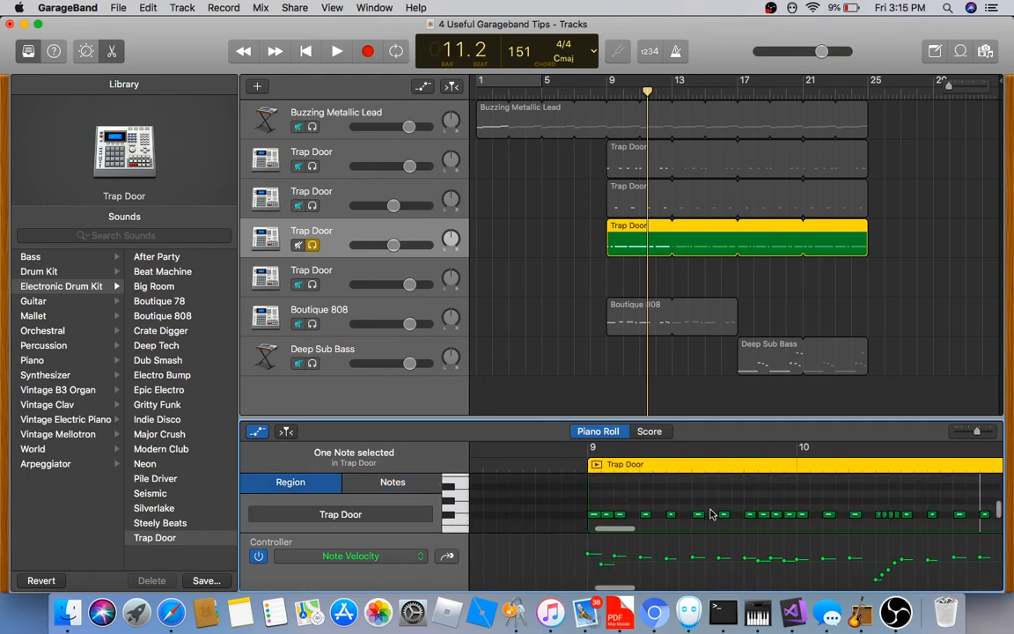
drag(757, 561, 785, 565)
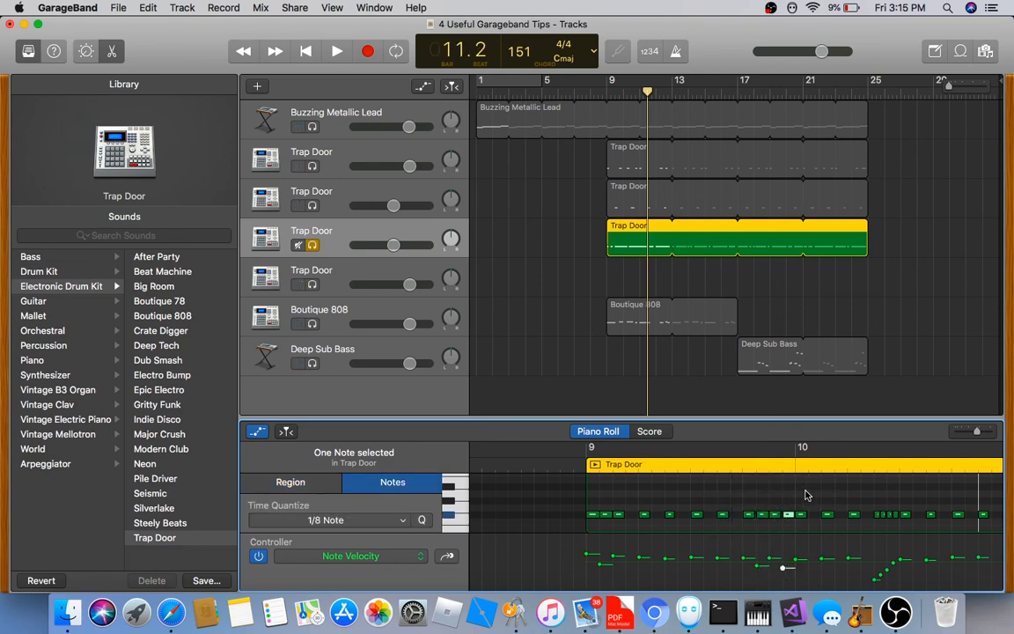
scroll(831, 514, right, 5)
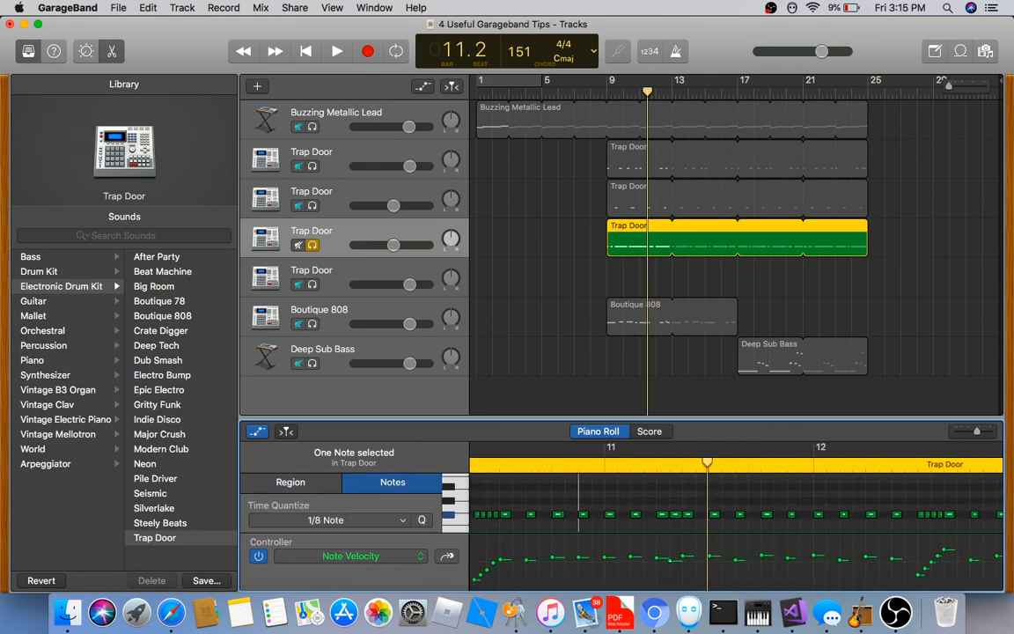
drag(671, 562, 671, 567)
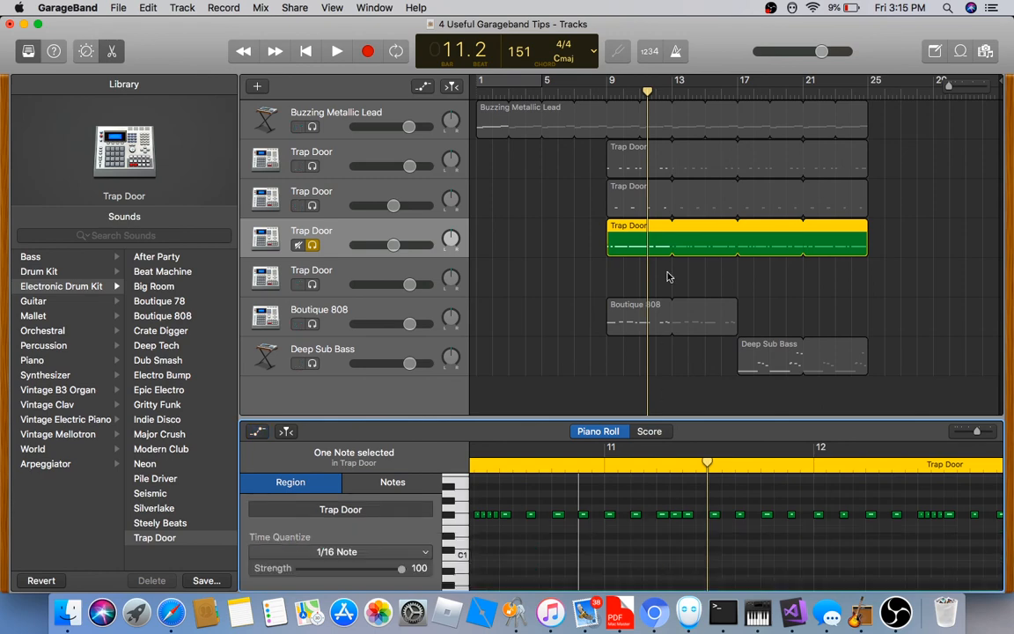
Unsolo the Trap Door track, return to the song start, show volume automation, and start playback
click(311, 244)
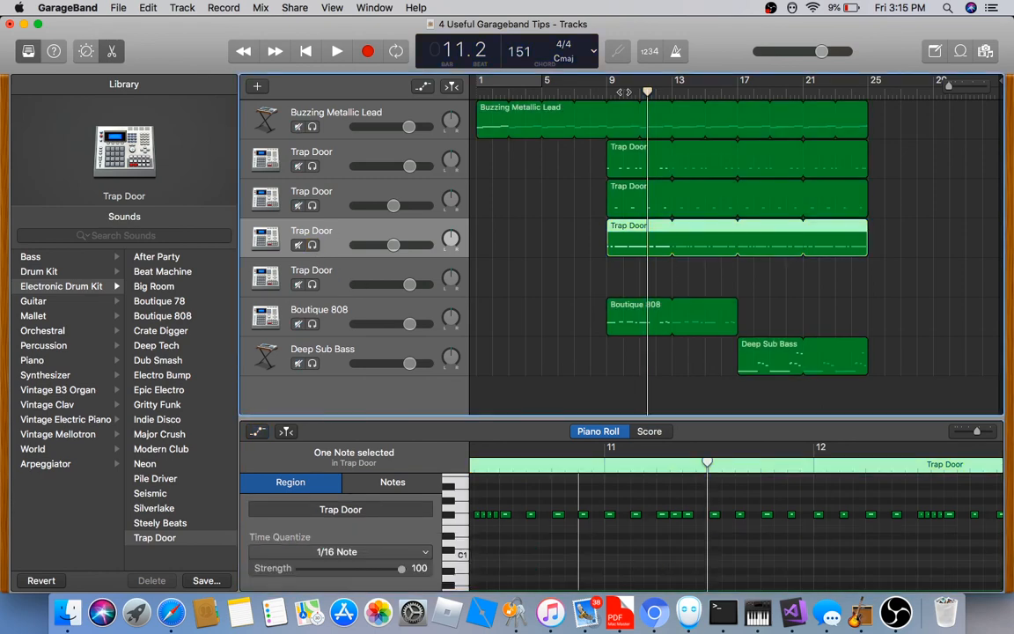
key(Return)
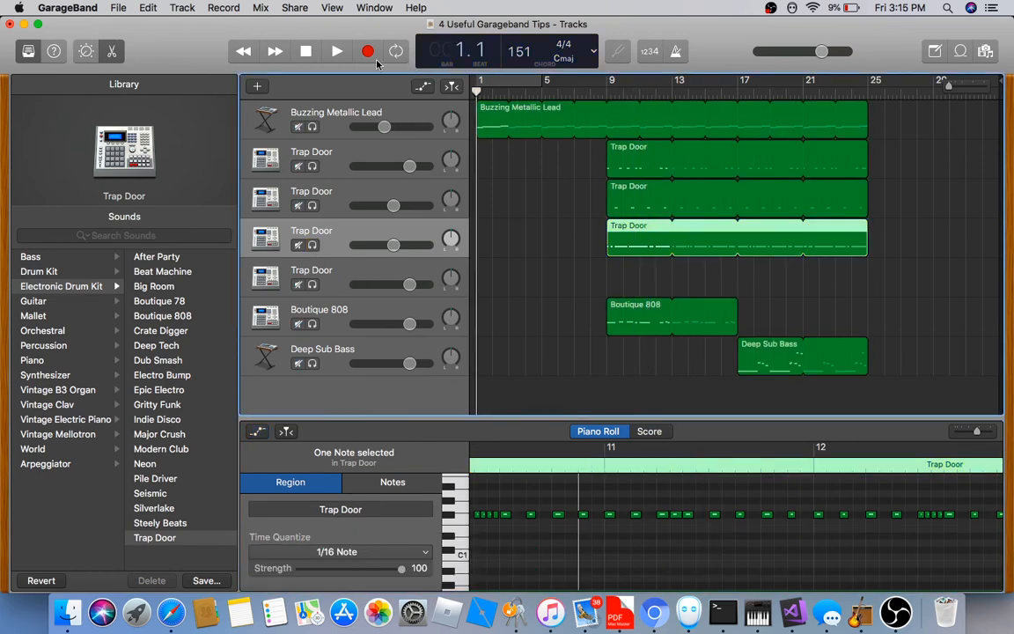
click(515, 175)
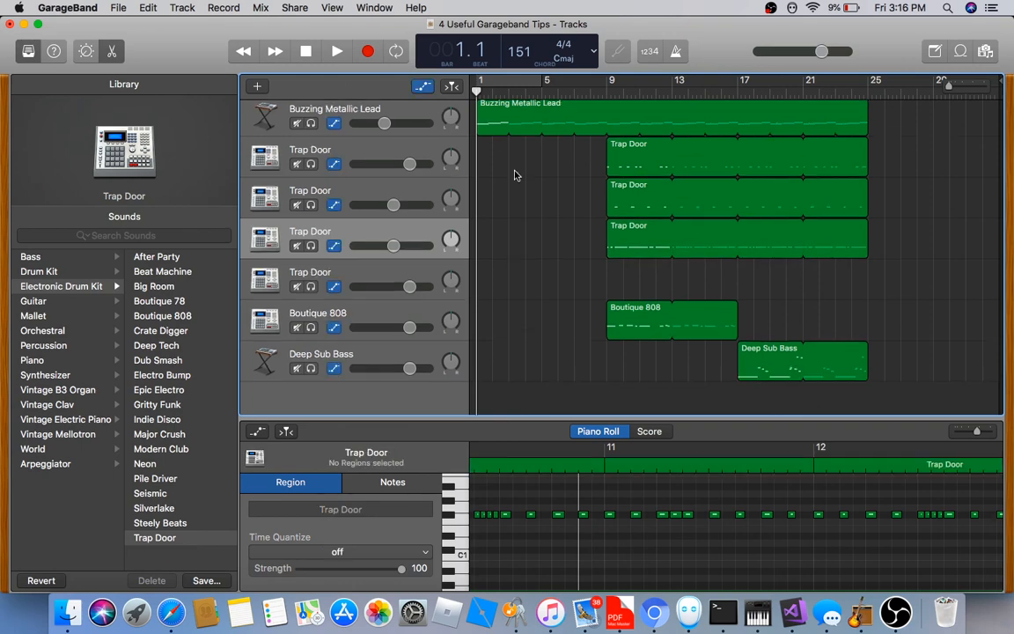
key(a)
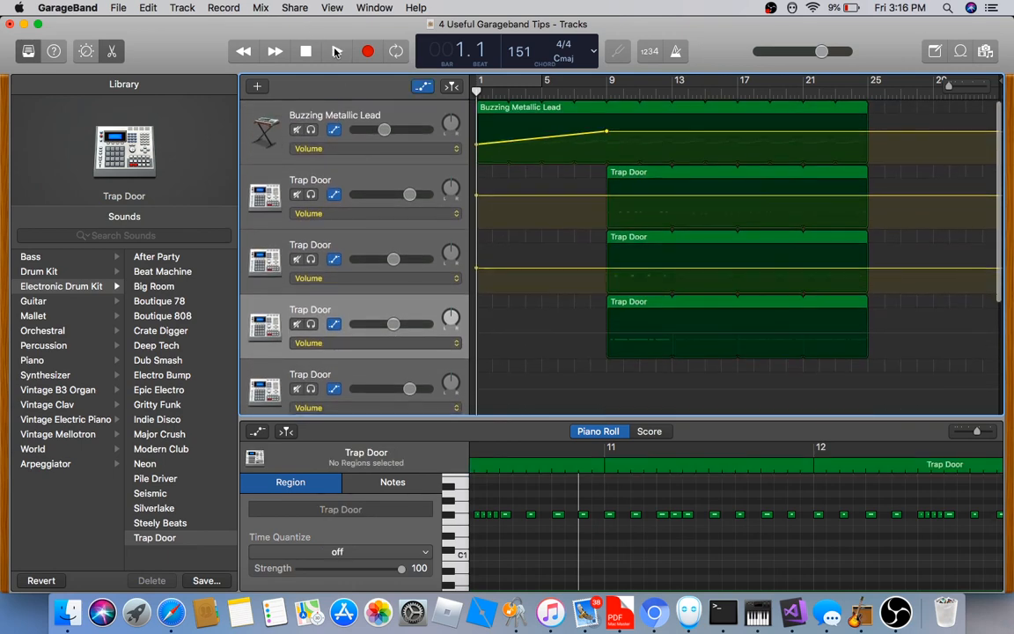
key(space)
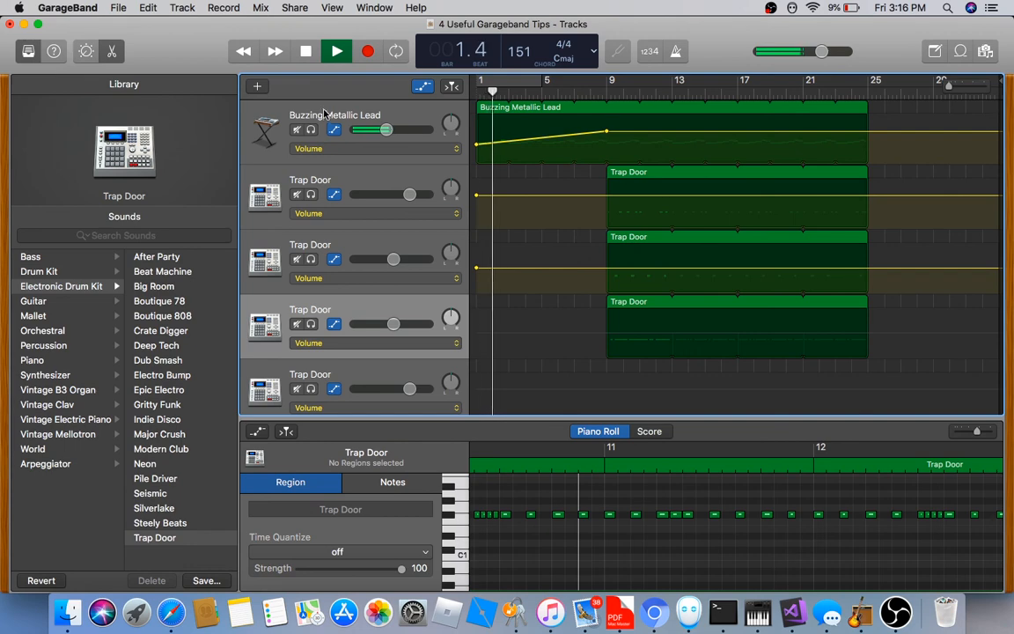
Select the Buzzing Metallic Lead track, hide the automation lanes, and stop playback at bar 25
click(416, 132)
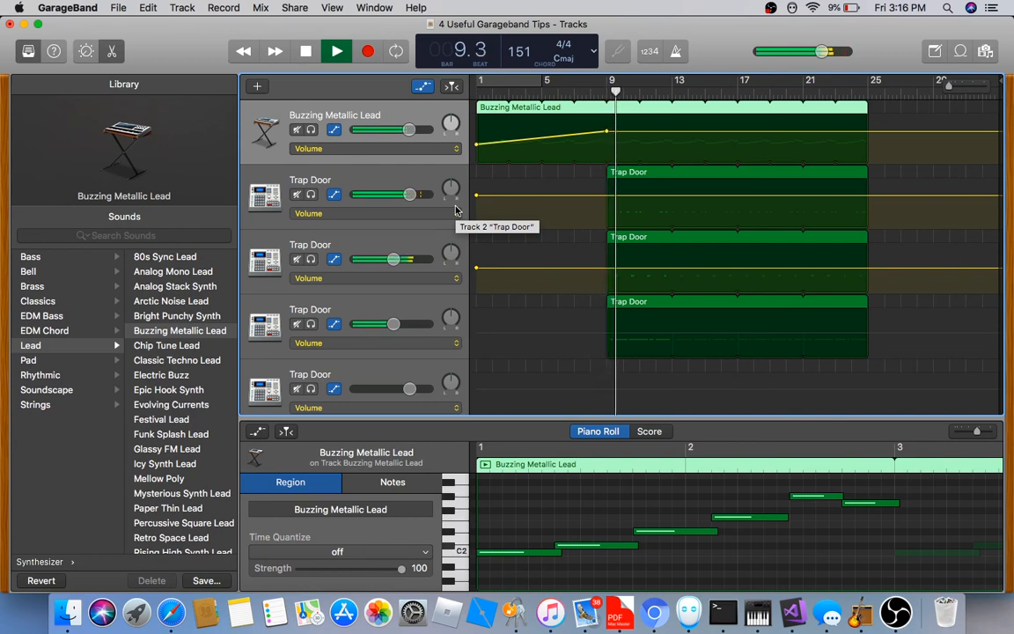
click(525, 298)
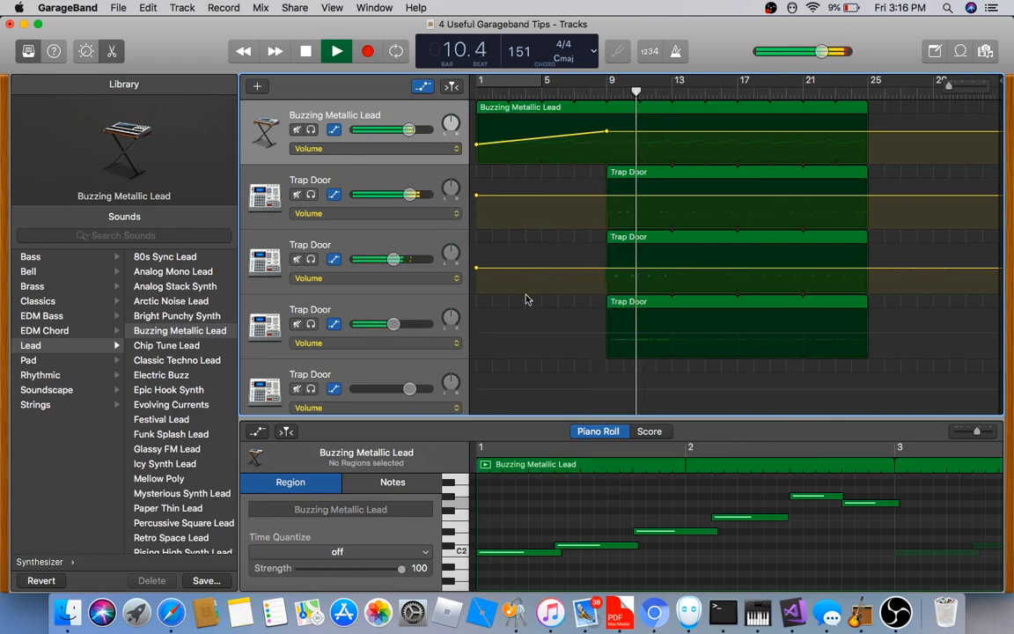
key(a)
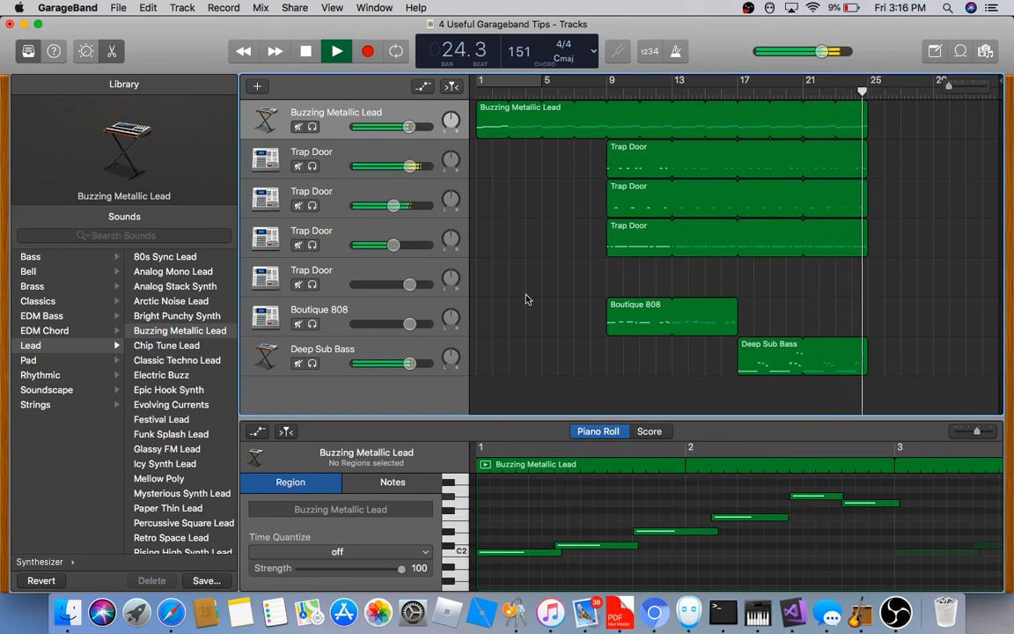
click(342, 55)
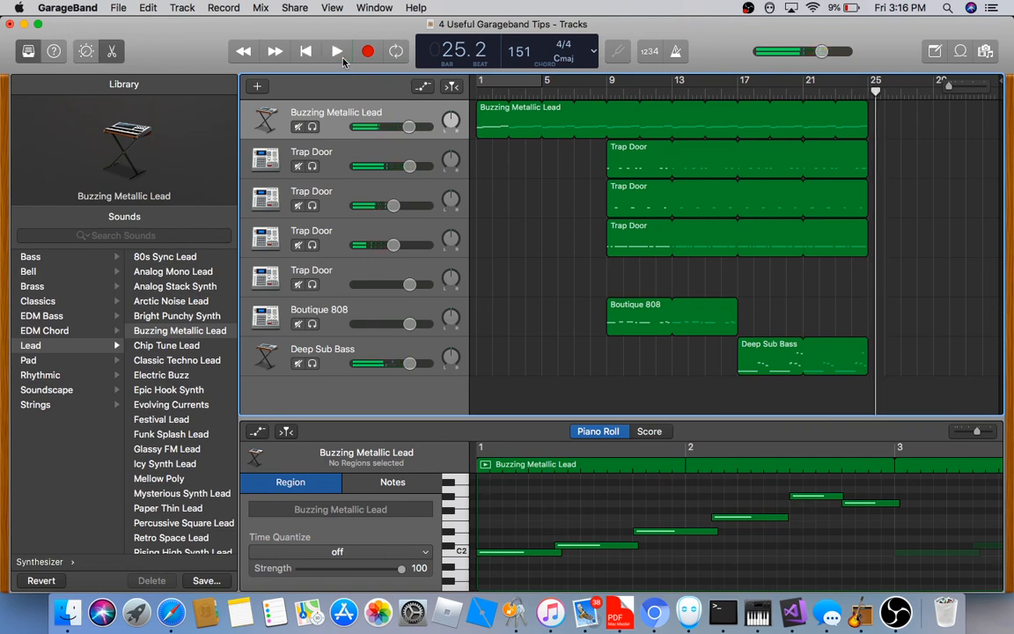